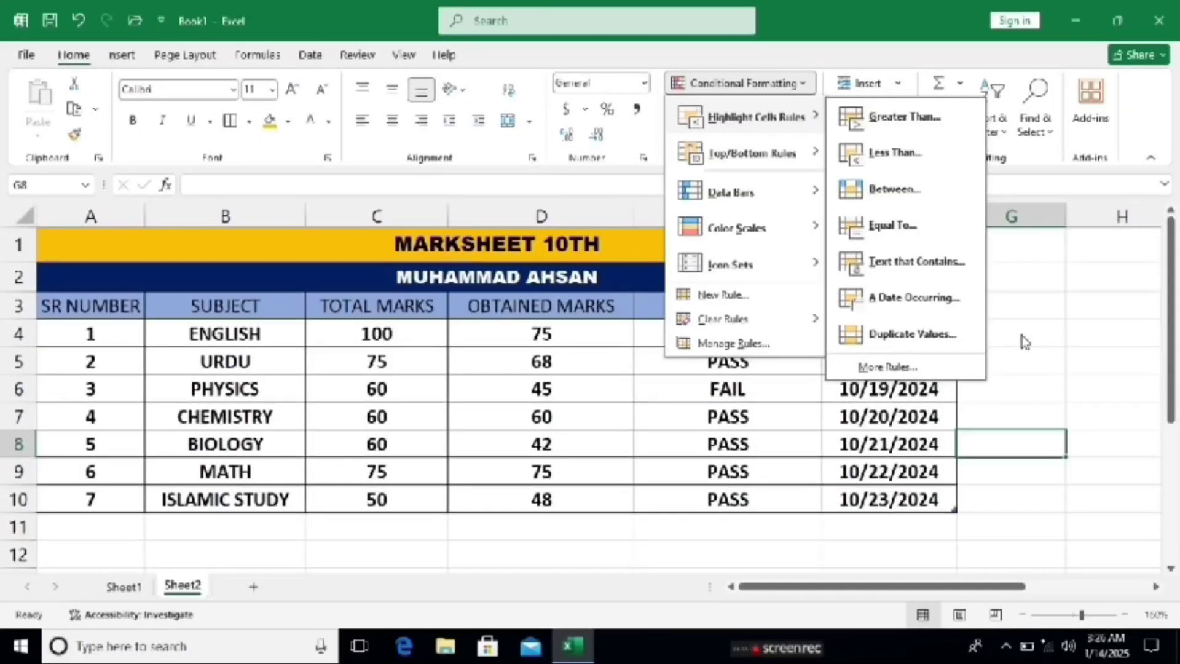
click(1023, 336)
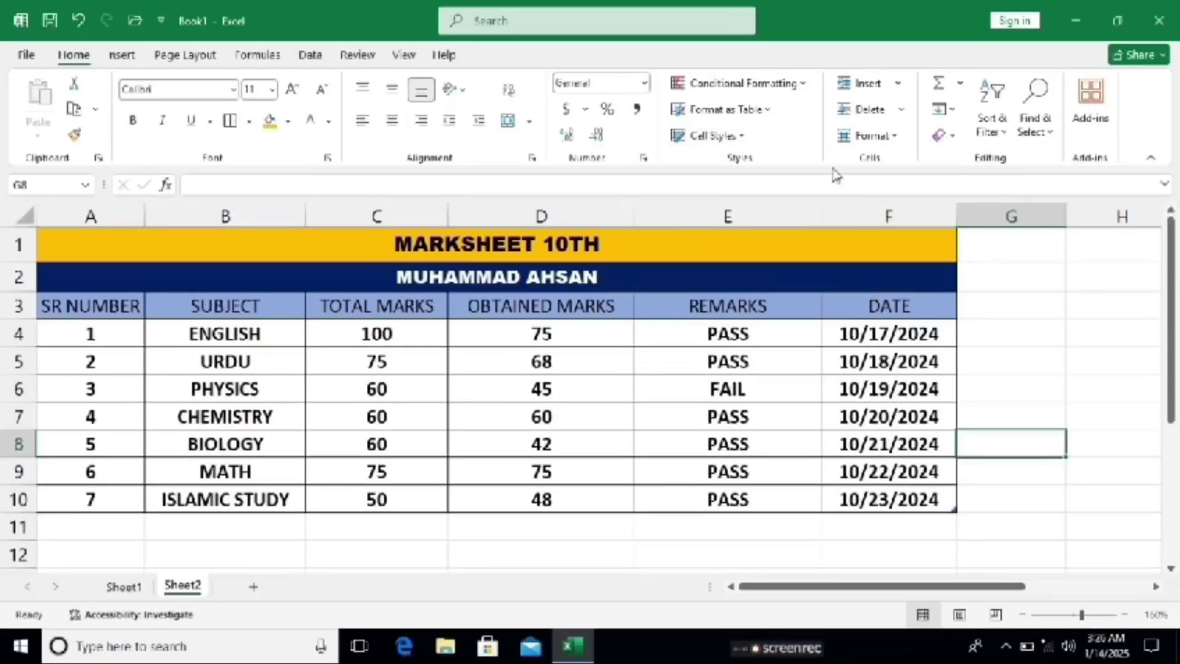
click(801, 84)
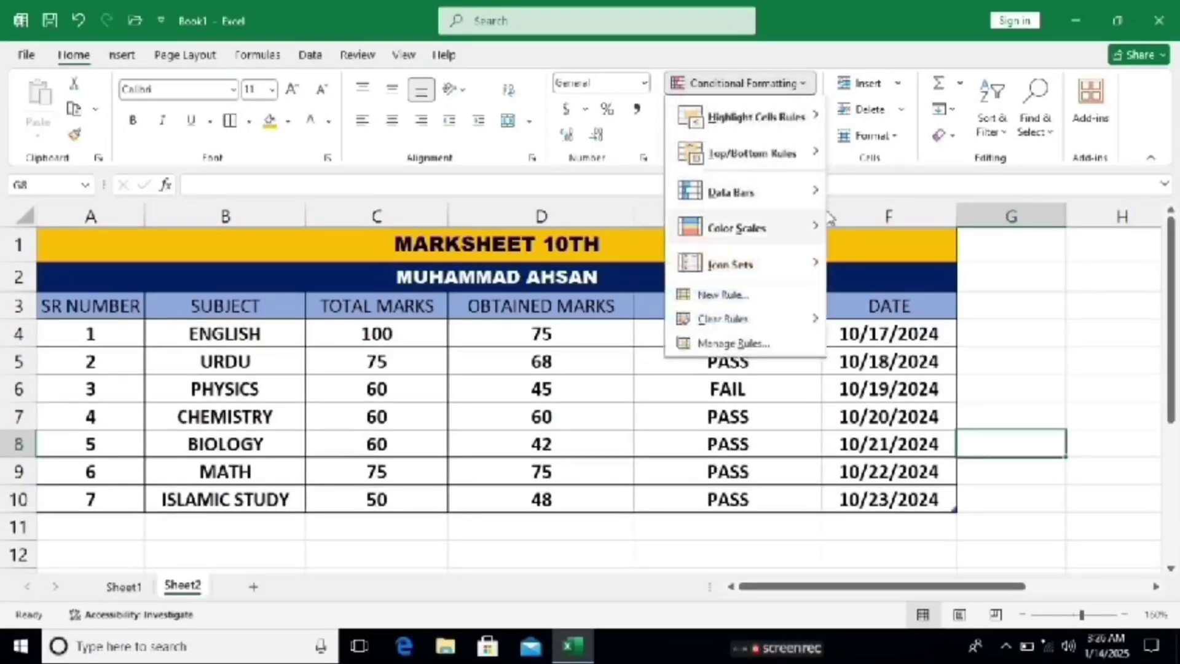
mouse_move(797, 122)
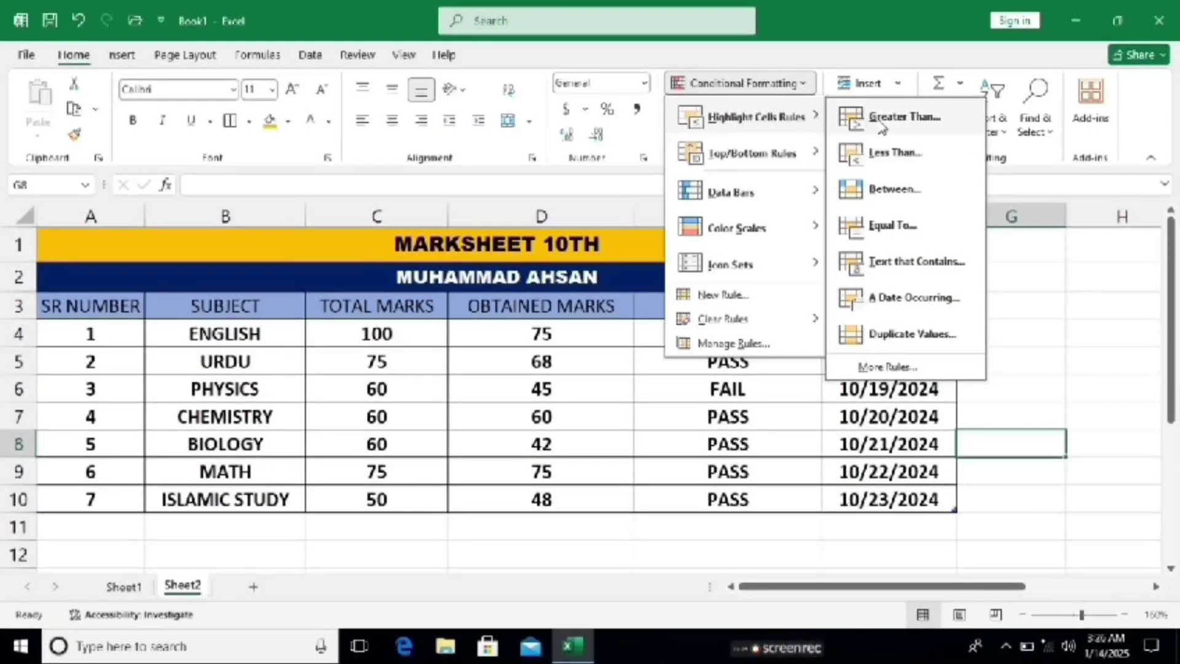
click(1024, 278)
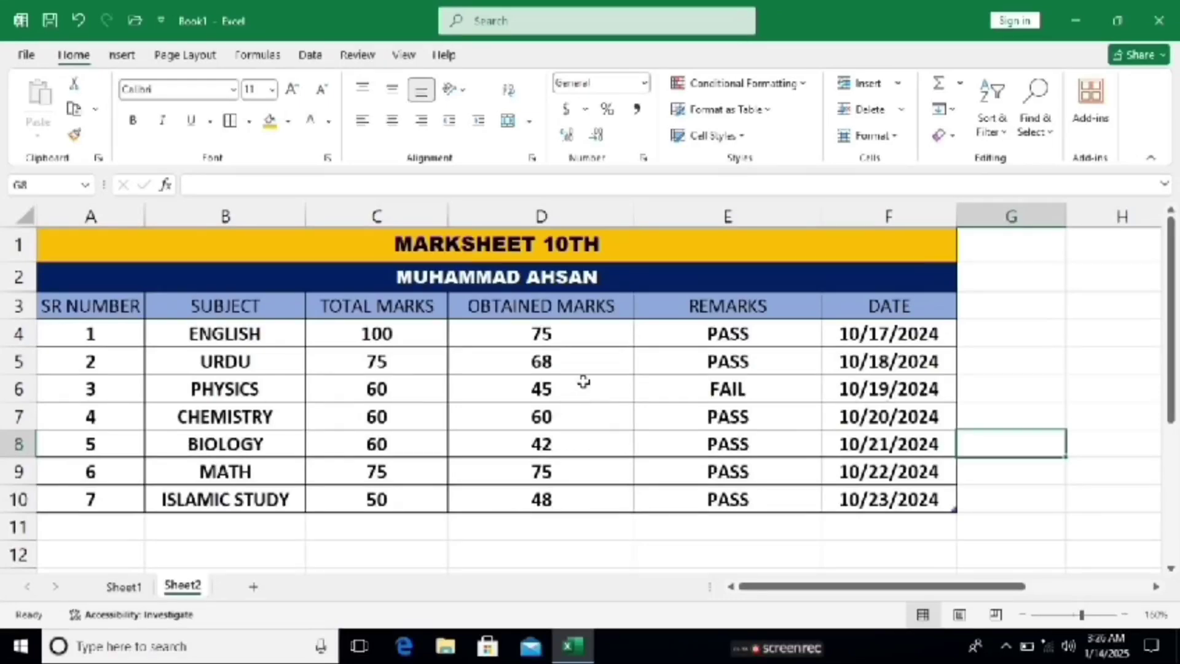
- Highlight the Obtained Marks in D4:D10 that are greater than 50 using Green Fill with Dark Green Text
drag(582, 498, 558, 334)
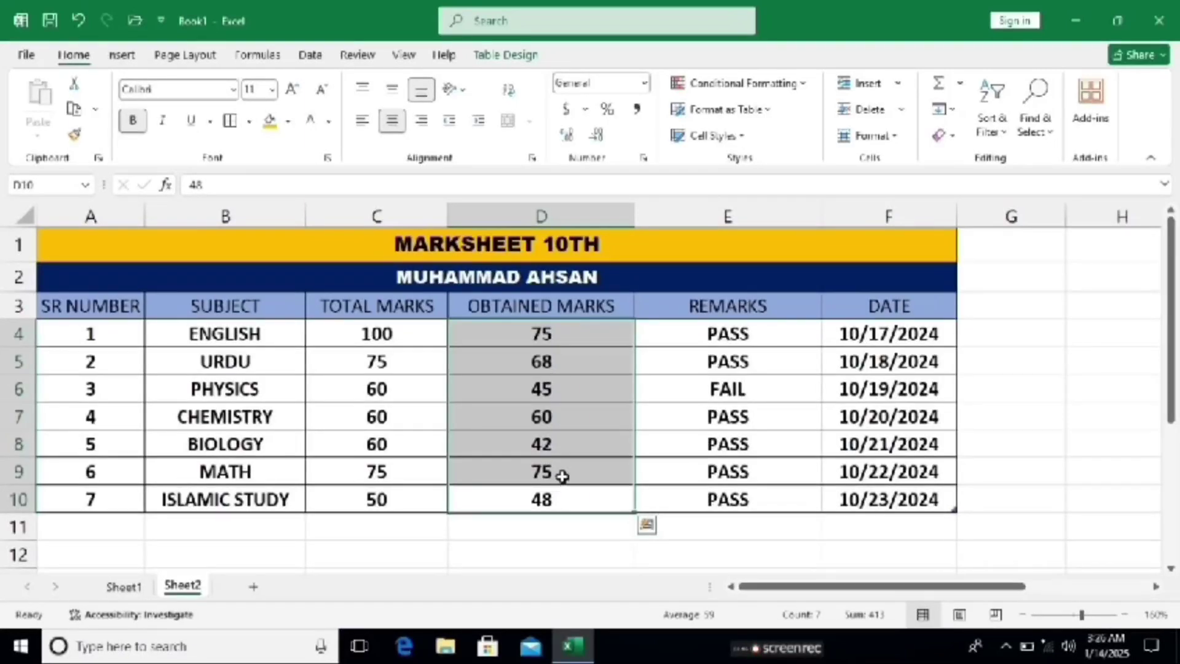
click(804, 87)
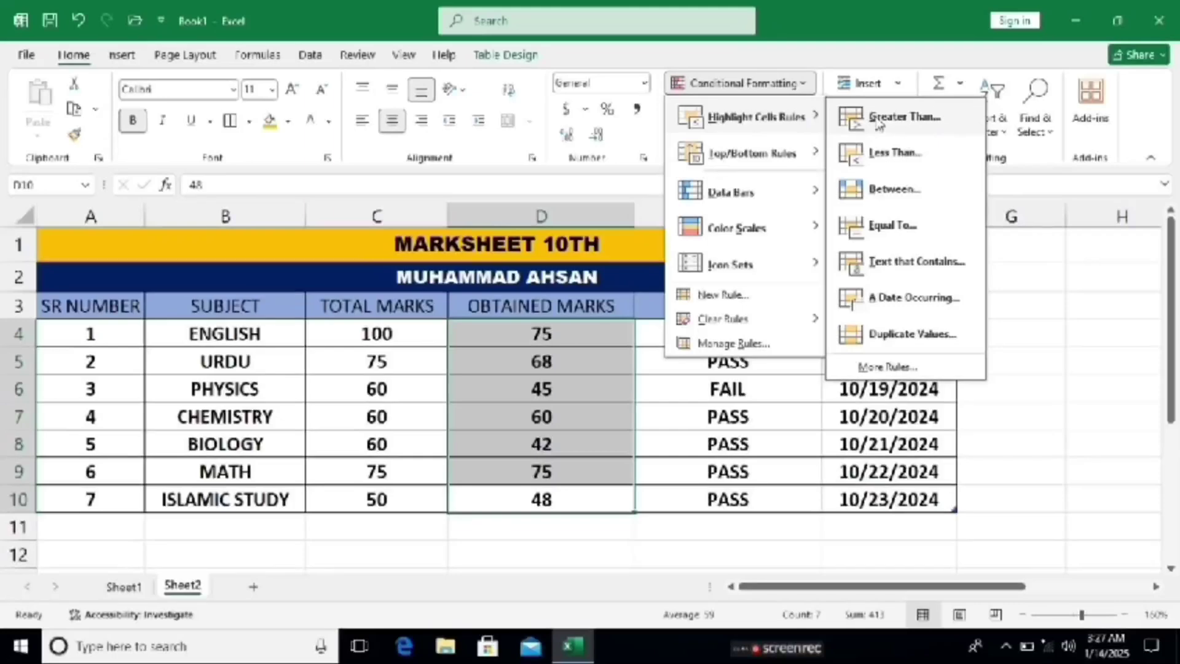
click(878, 122)
drag(621, 288, 860, 144)
text(58.5)
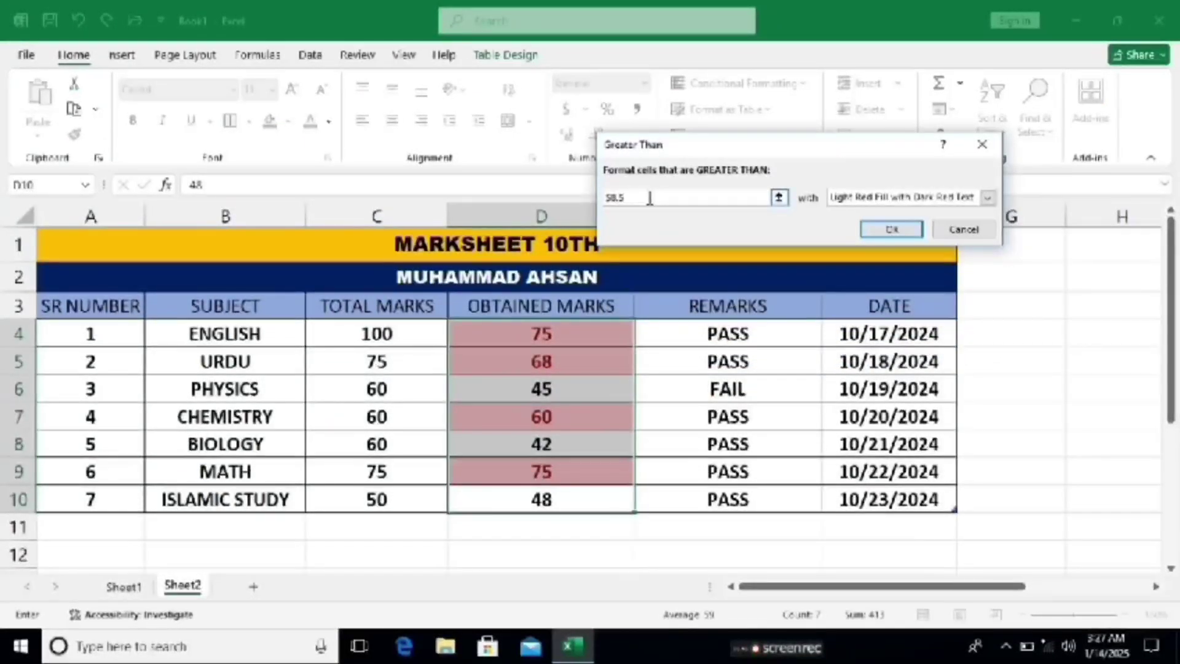
key(BackSpace)
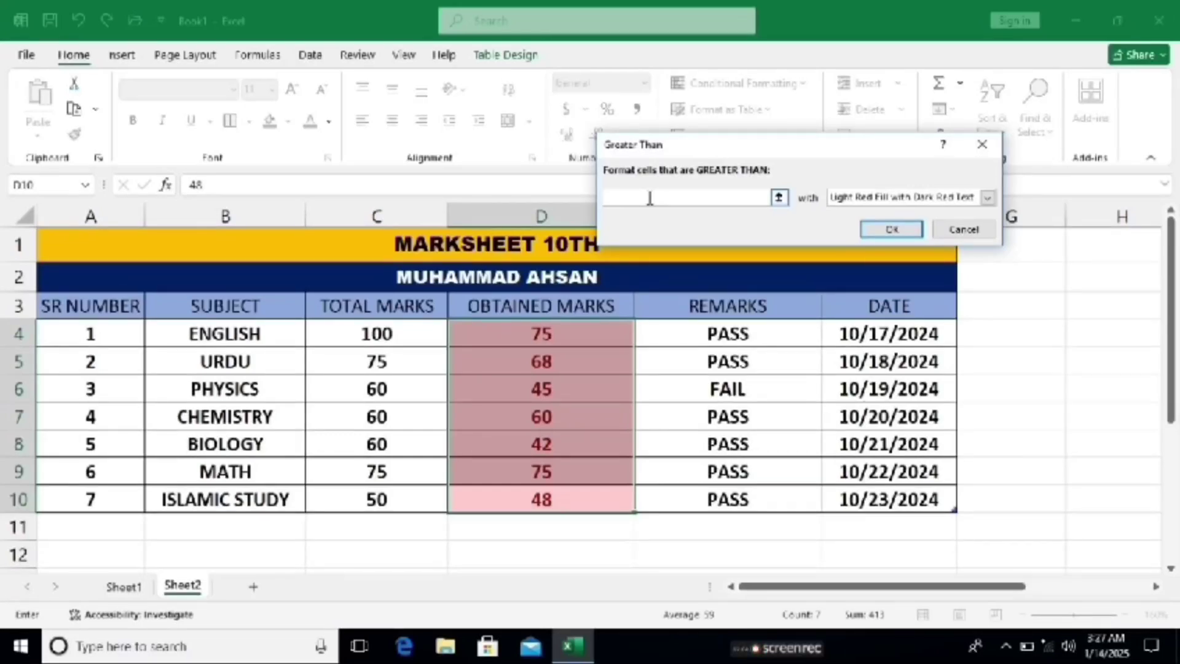
text(50)
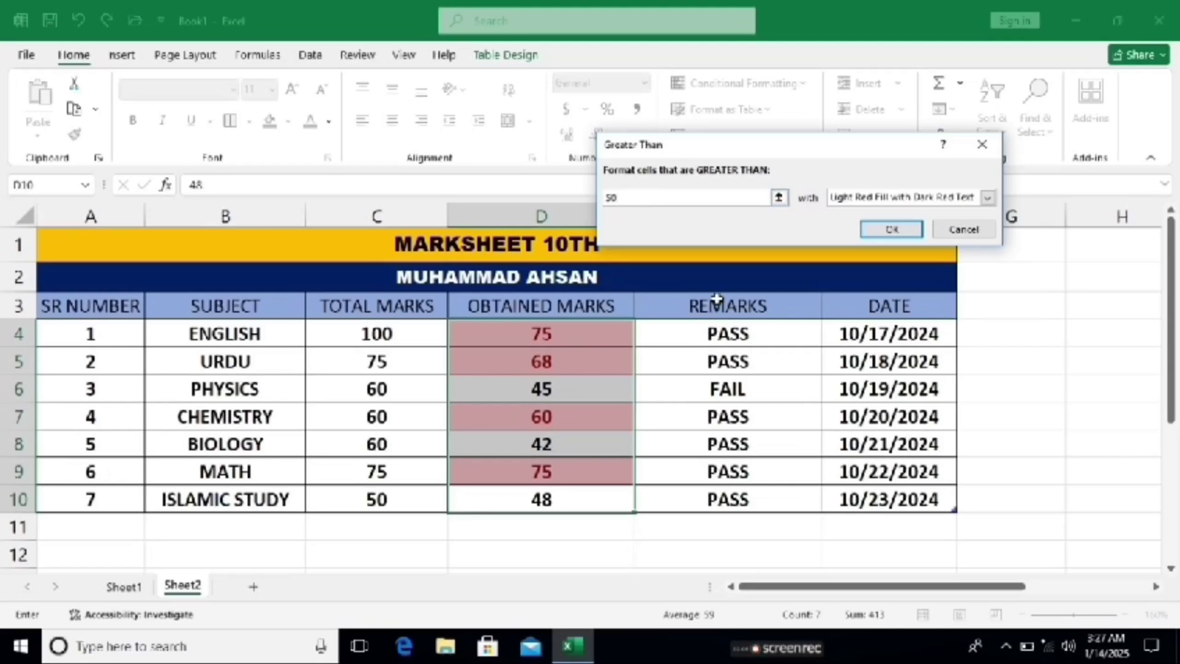
click(986, 198)
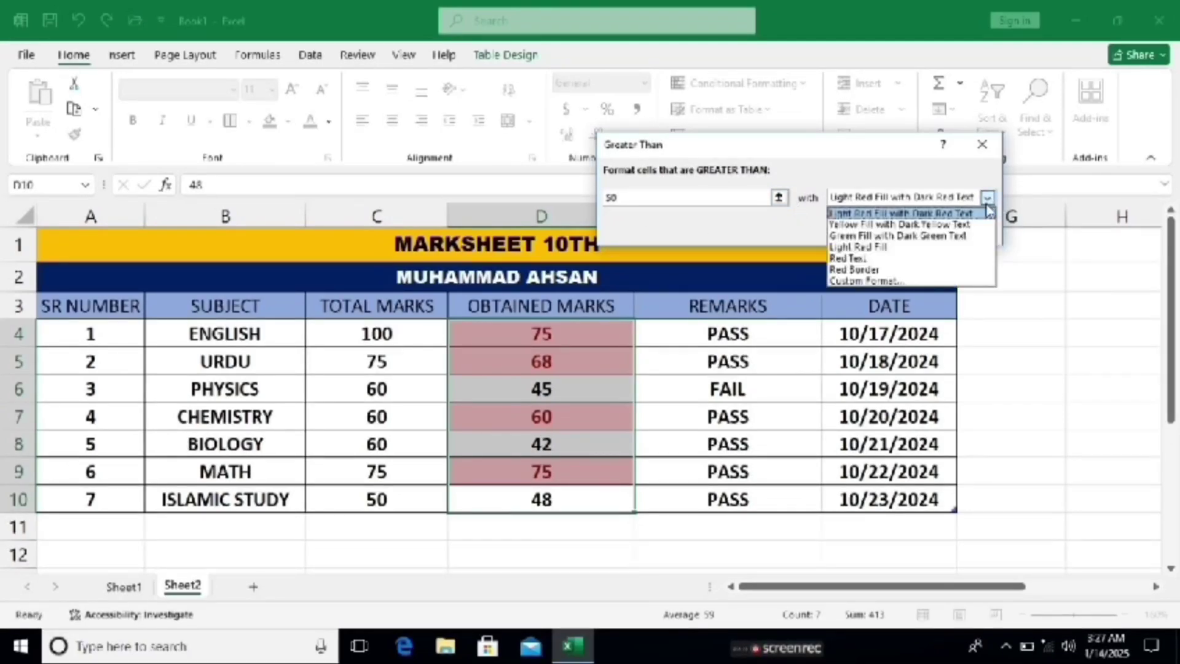
click(944, 237)
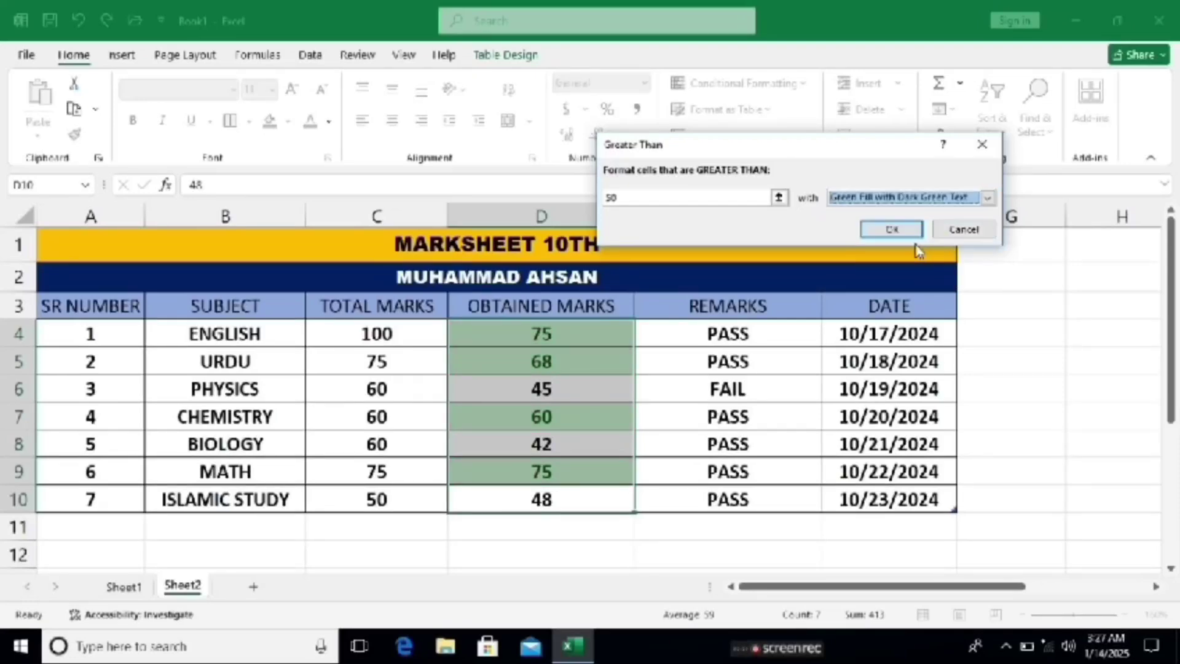
click(901, 236)
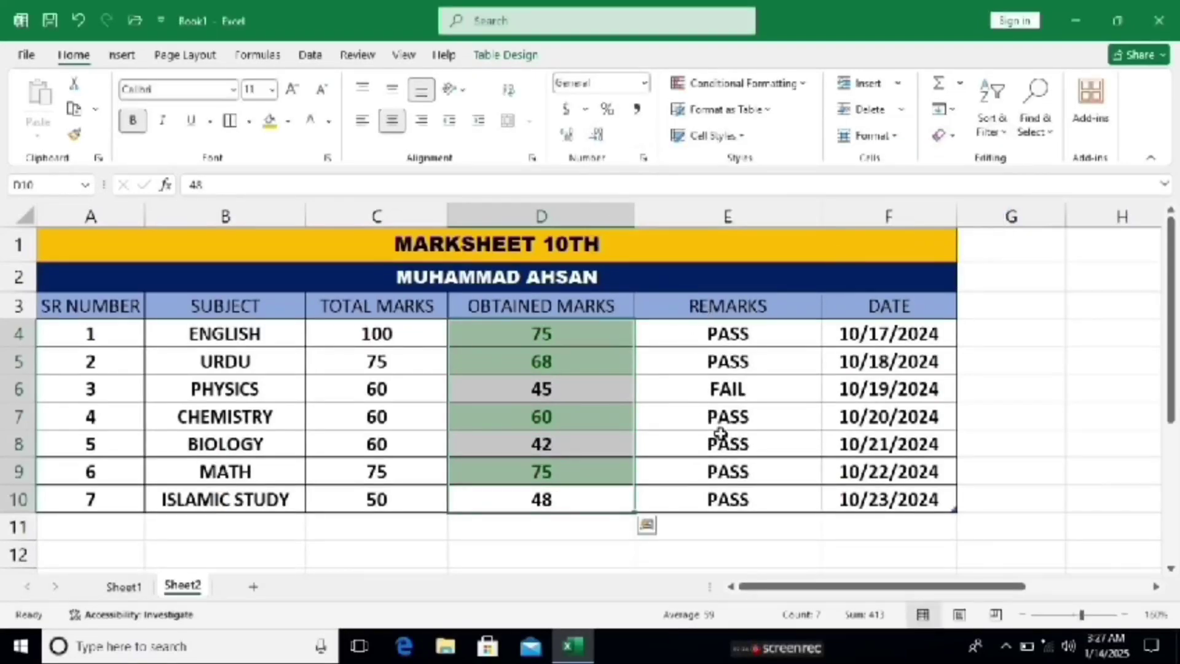
click(538, 539)
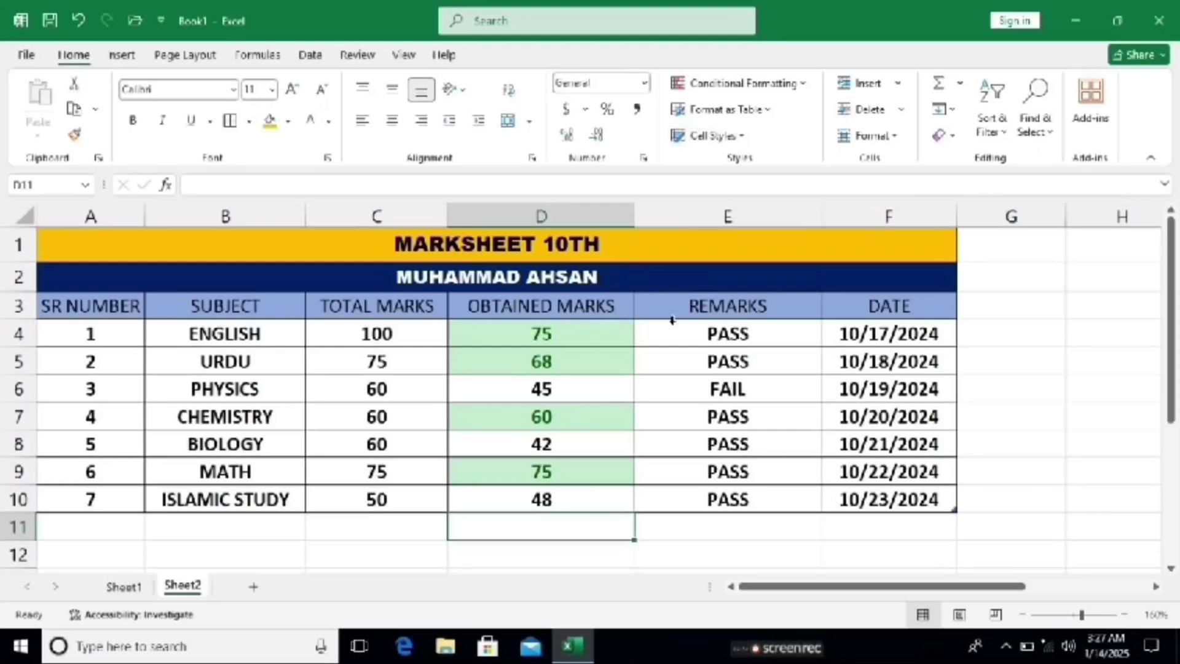
- Add a Less Than rule to D4:D10 that formats obtained marks below 50 with Red Text
click(577, 497)
drag(577, 496, 595, 332)
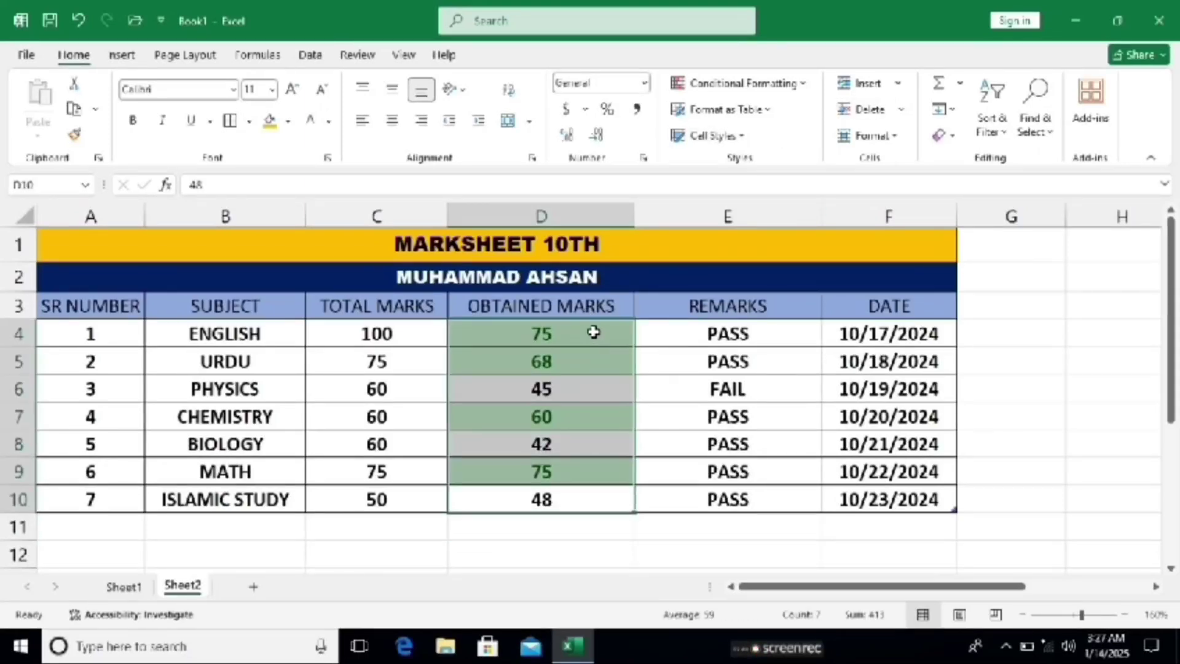
click(799, 89)
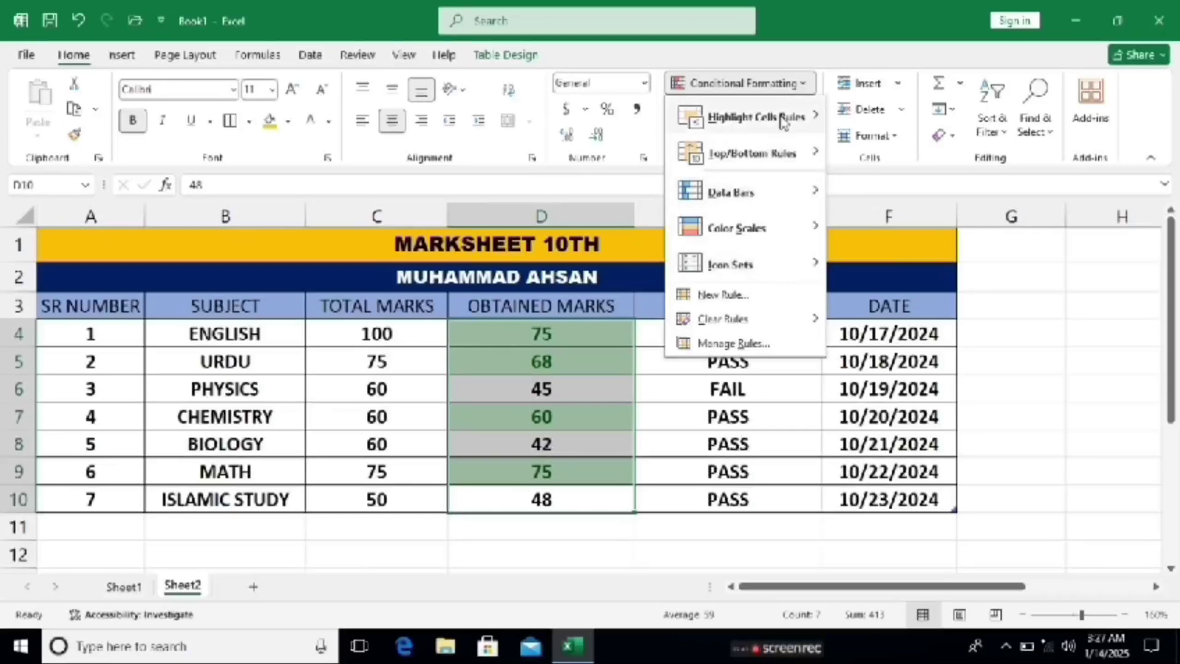
mouse_move(782, 120)
click(894, 154)
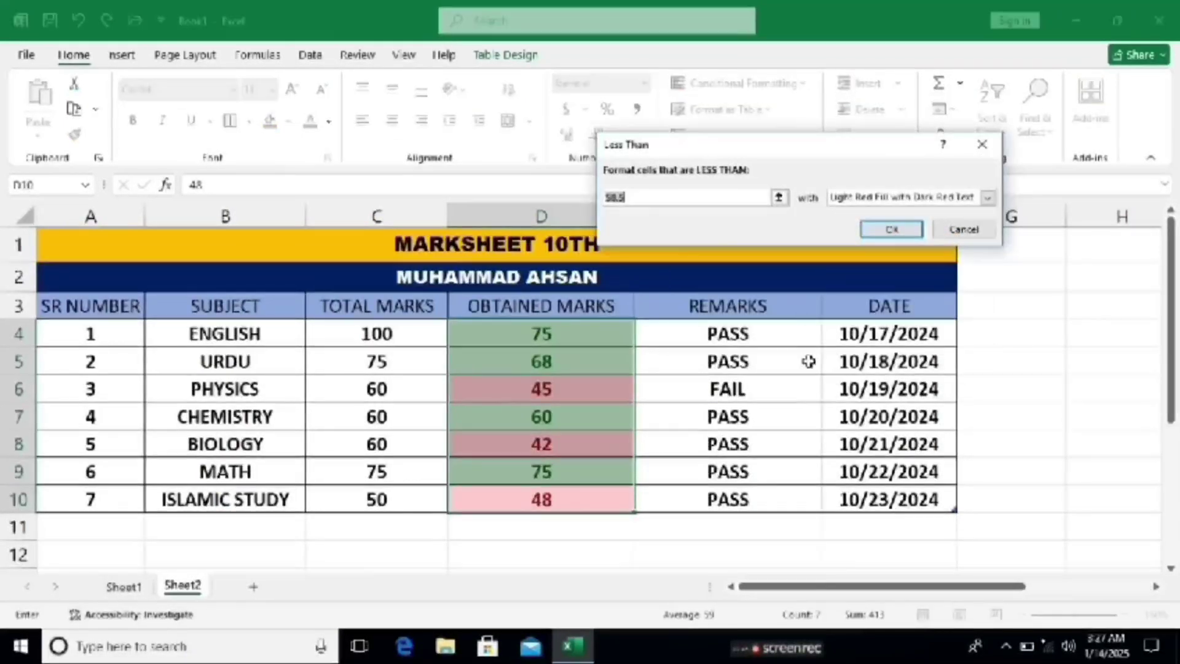
click(673, 198)
key(BackSpace)
key(BackSpace)
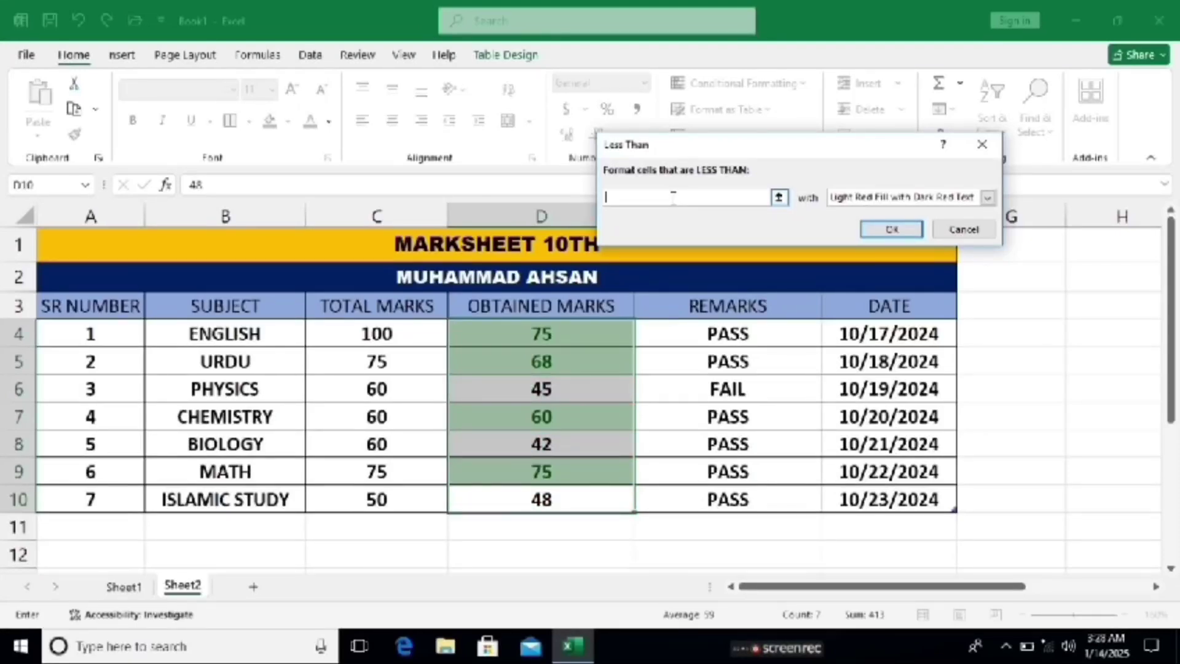
text(50)
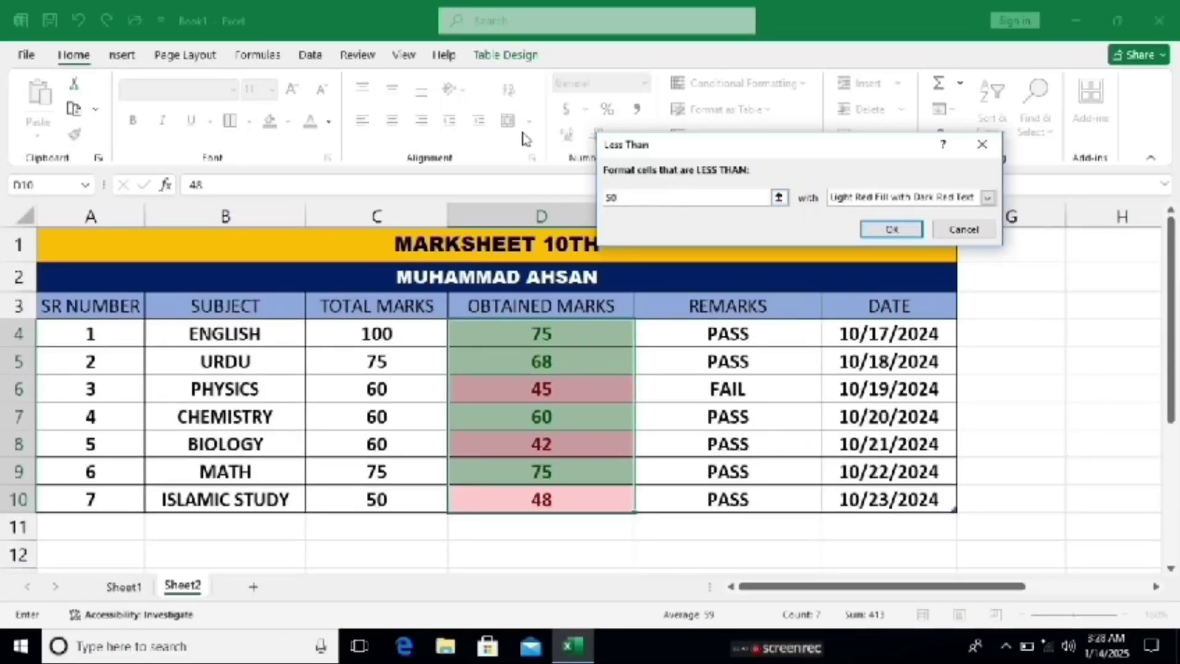
click(988, 196)
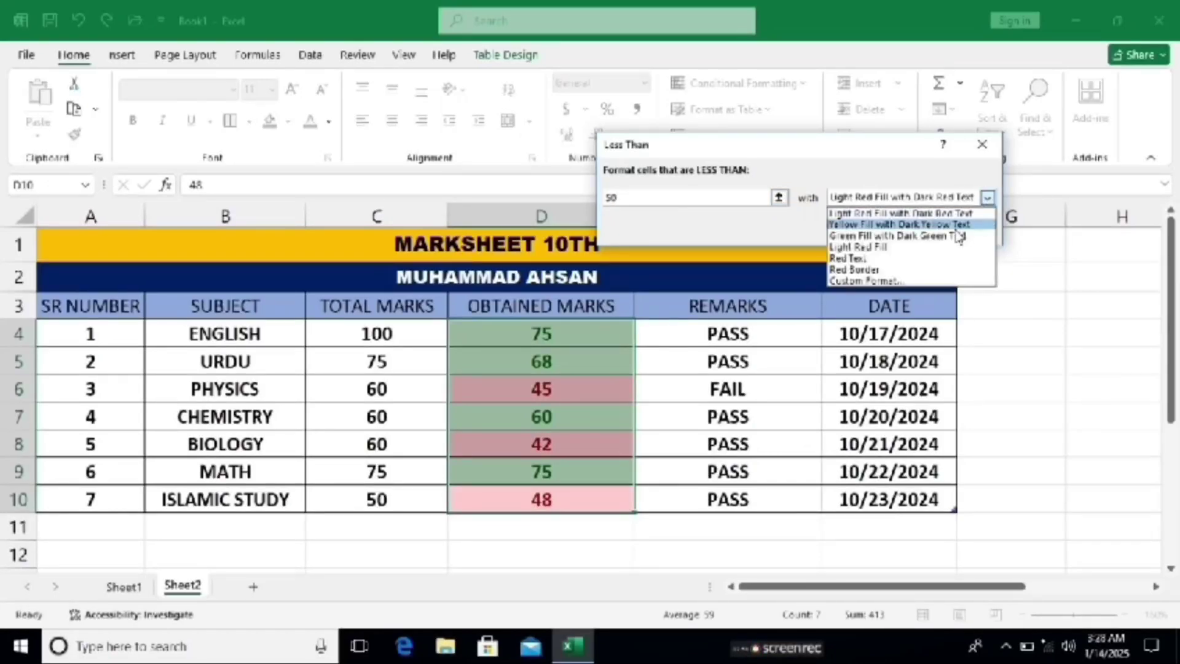
click(873, 261)
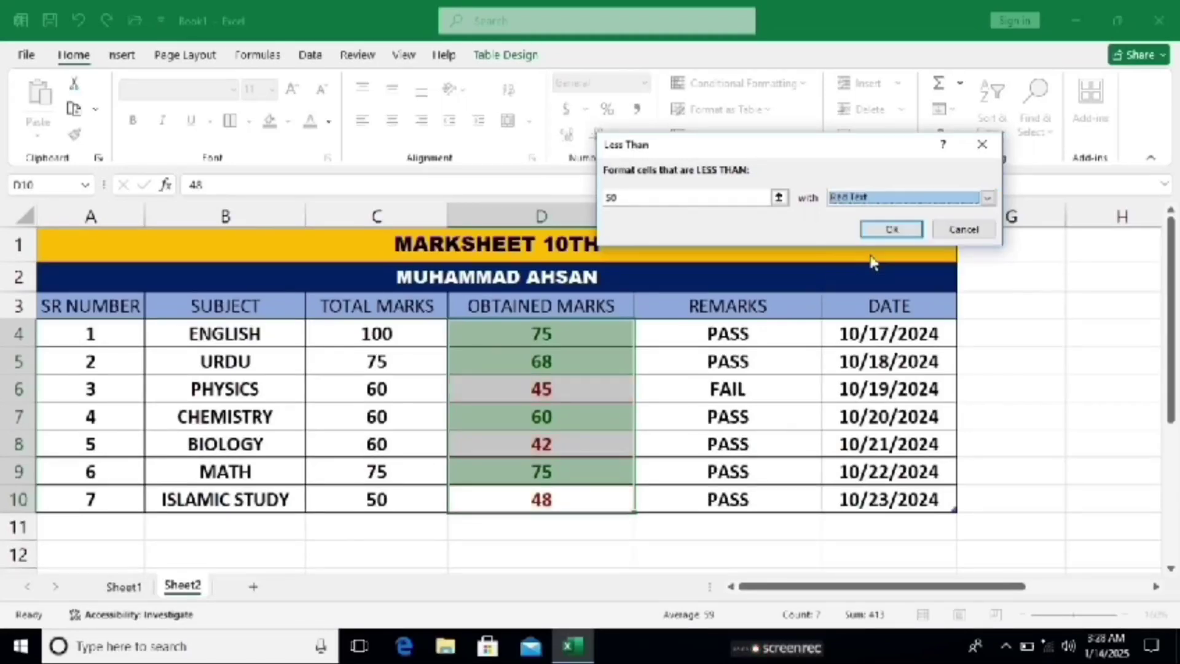
click(891, 230)
click(573, 528)
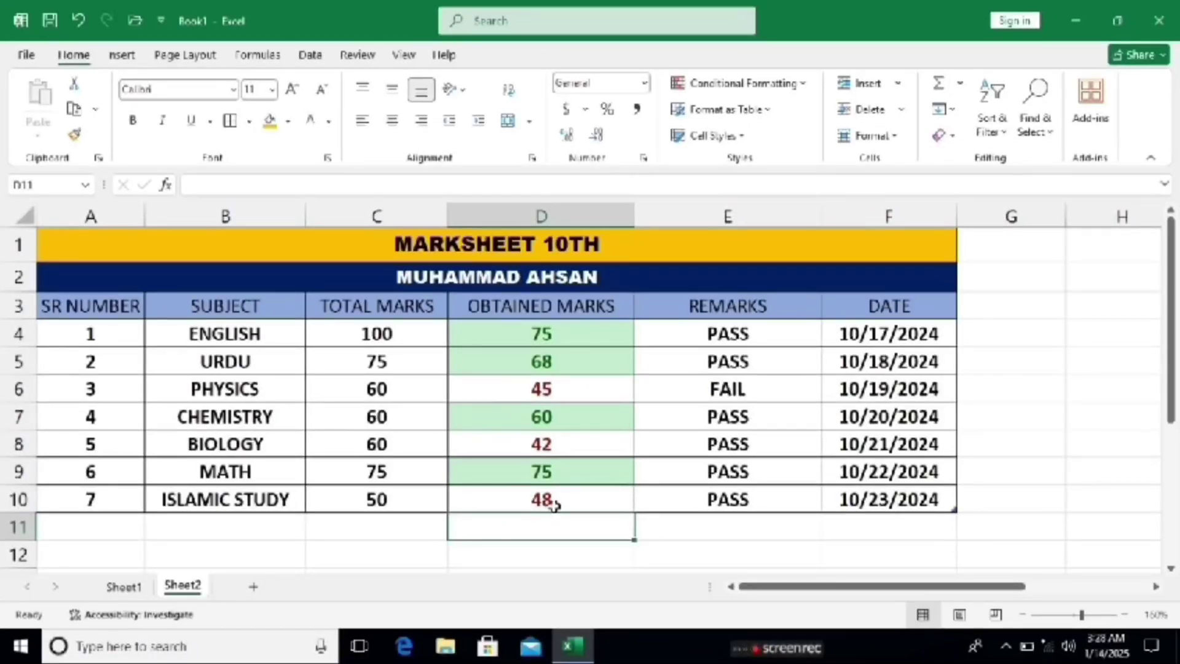
- Add a Between rule that formats obtained marks from 40 to 60 with Yellow Fill with Dark Yellow Text
click(806, 84)
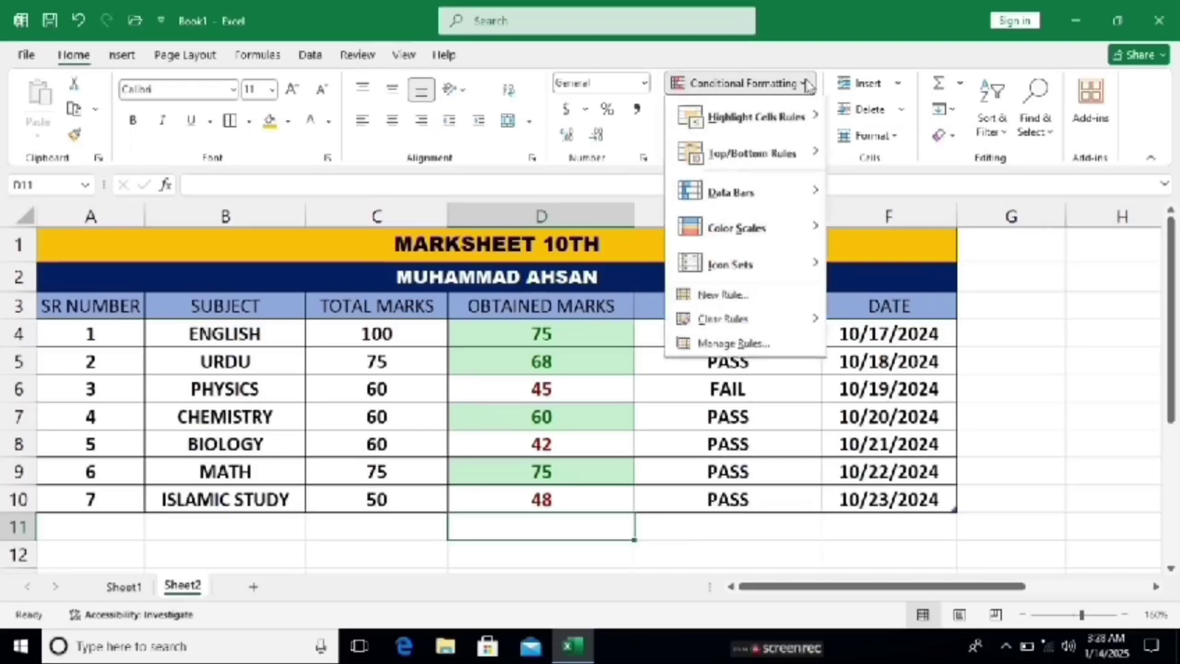
mouse_move(762, 117)
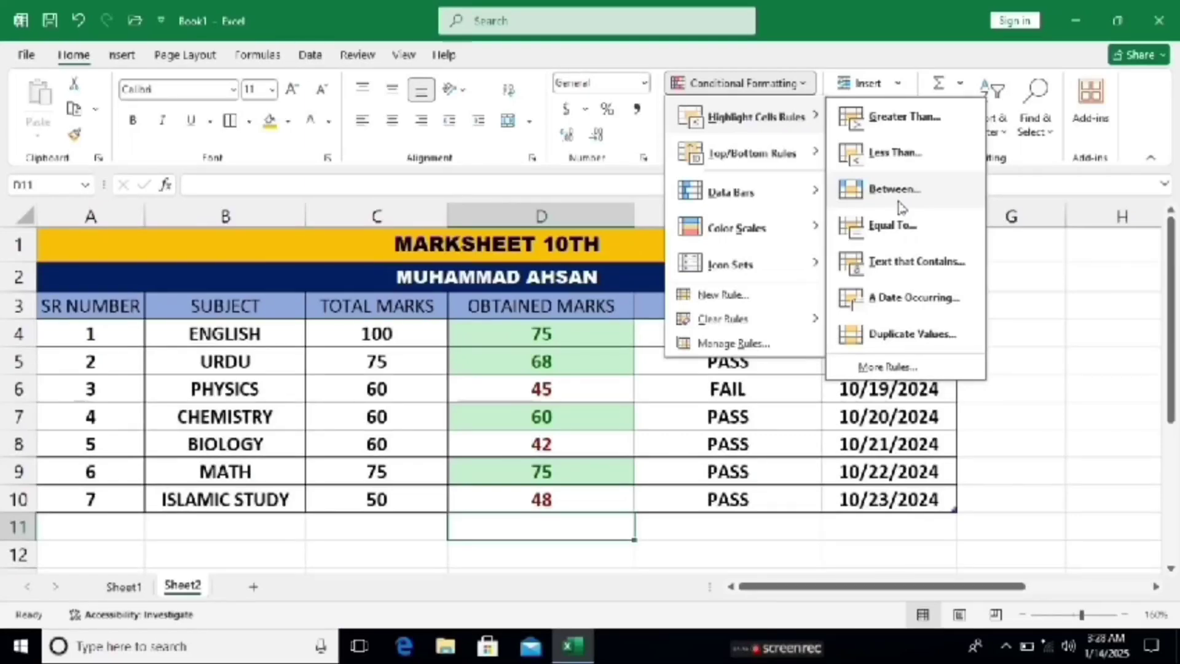
click(899, 201)
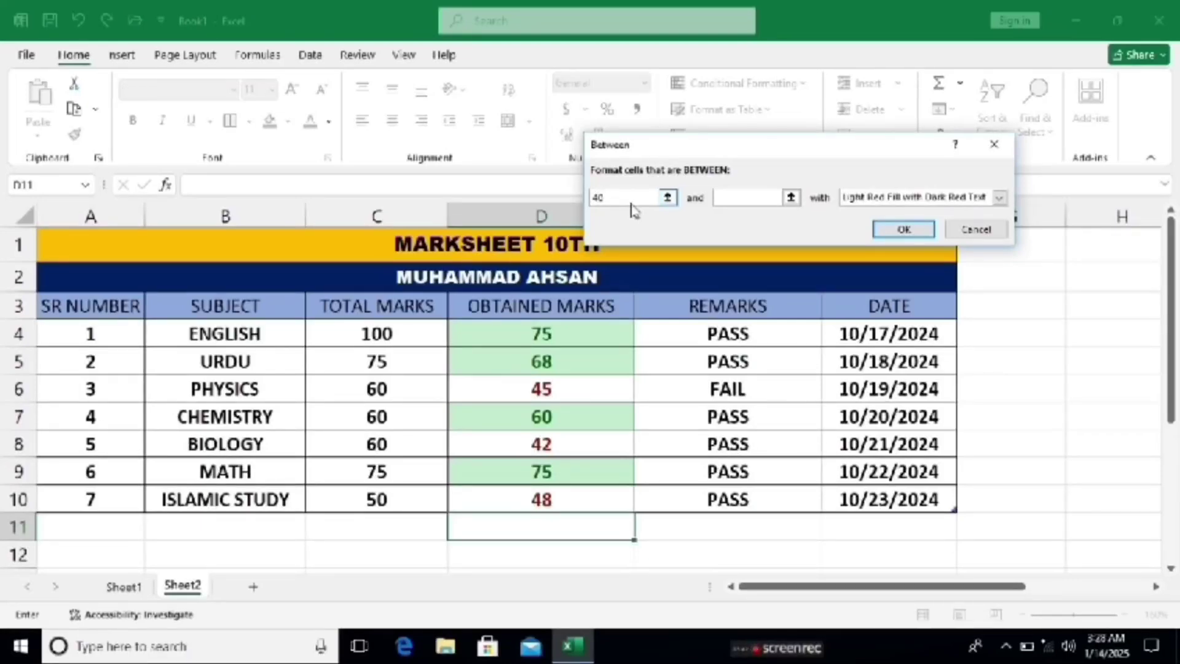
click(763, 198)
click(1000, 197)
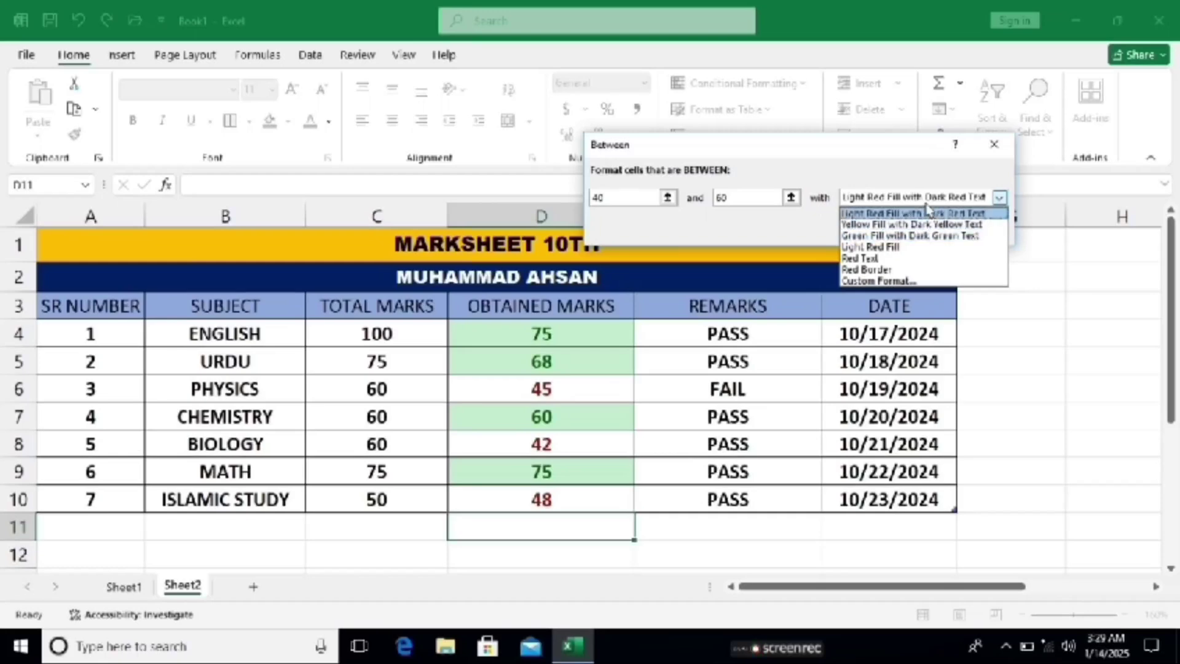
click(920, 226)
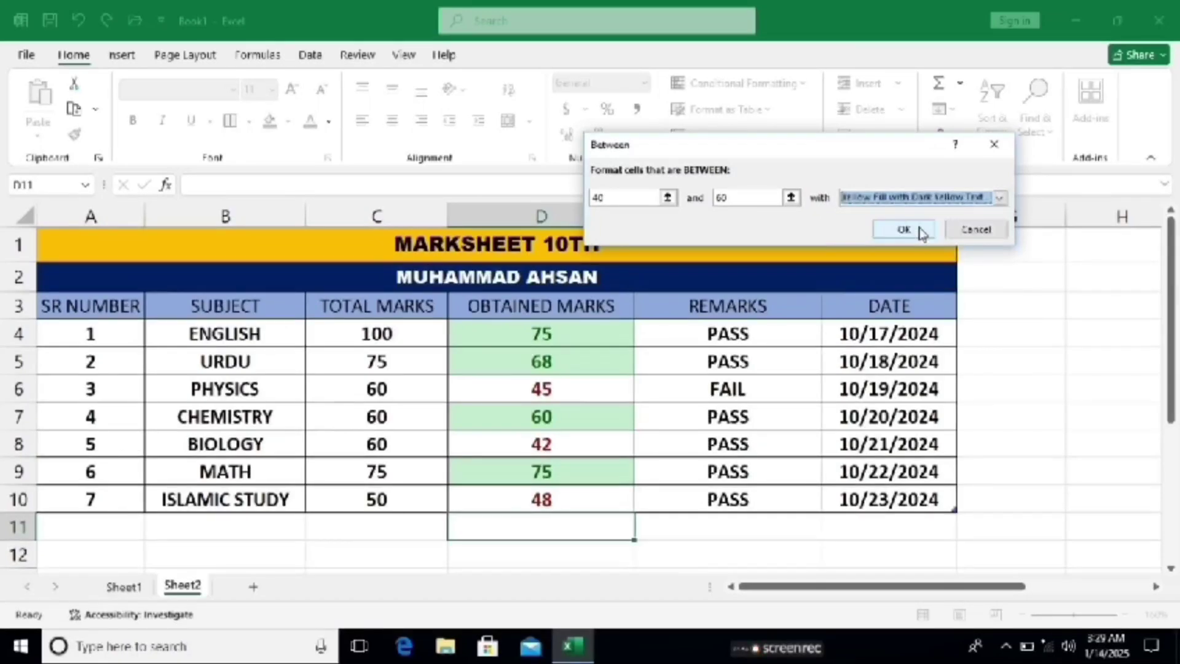
click(903, 229)
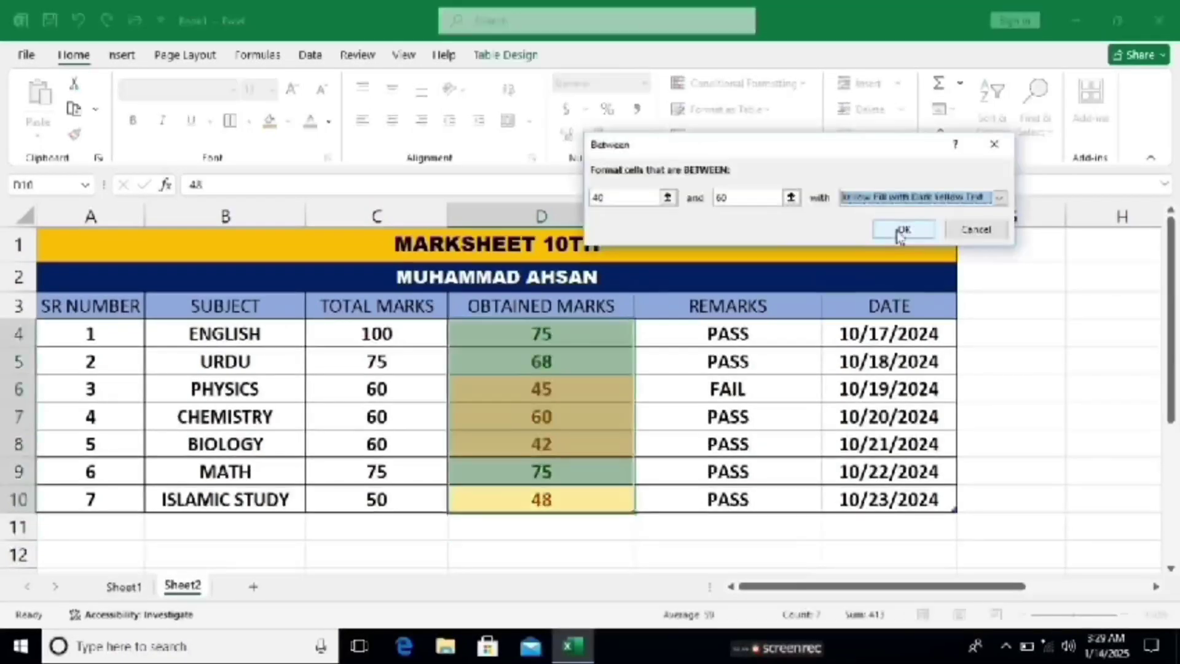
click(902, 231)
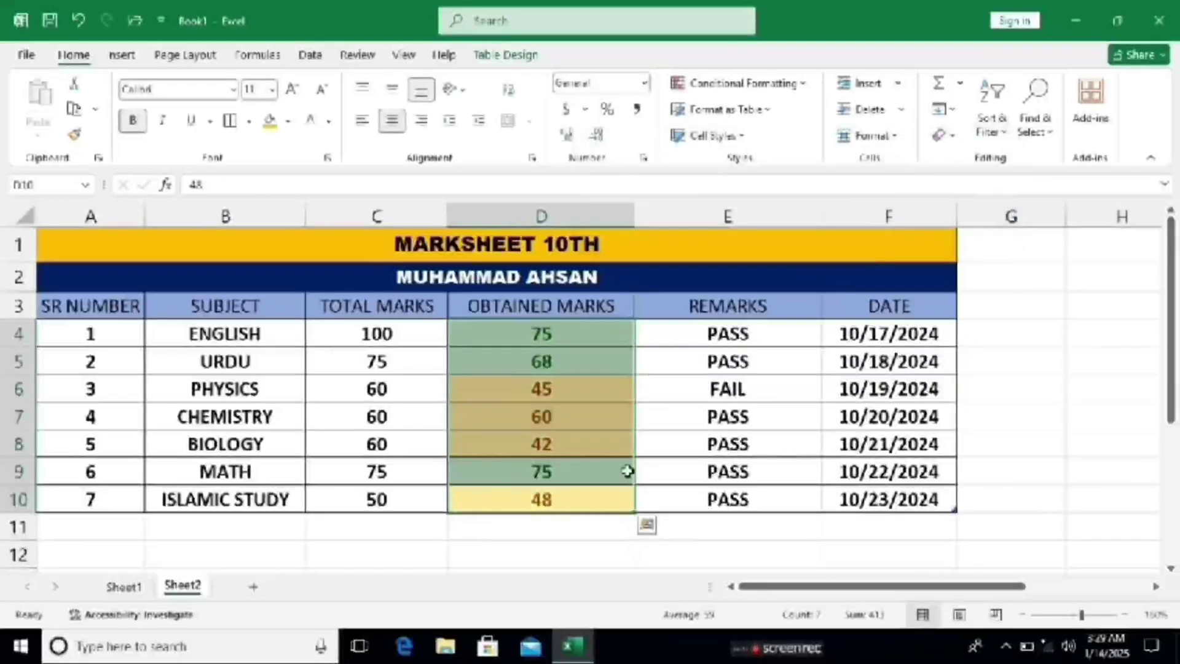
click(553, 534)
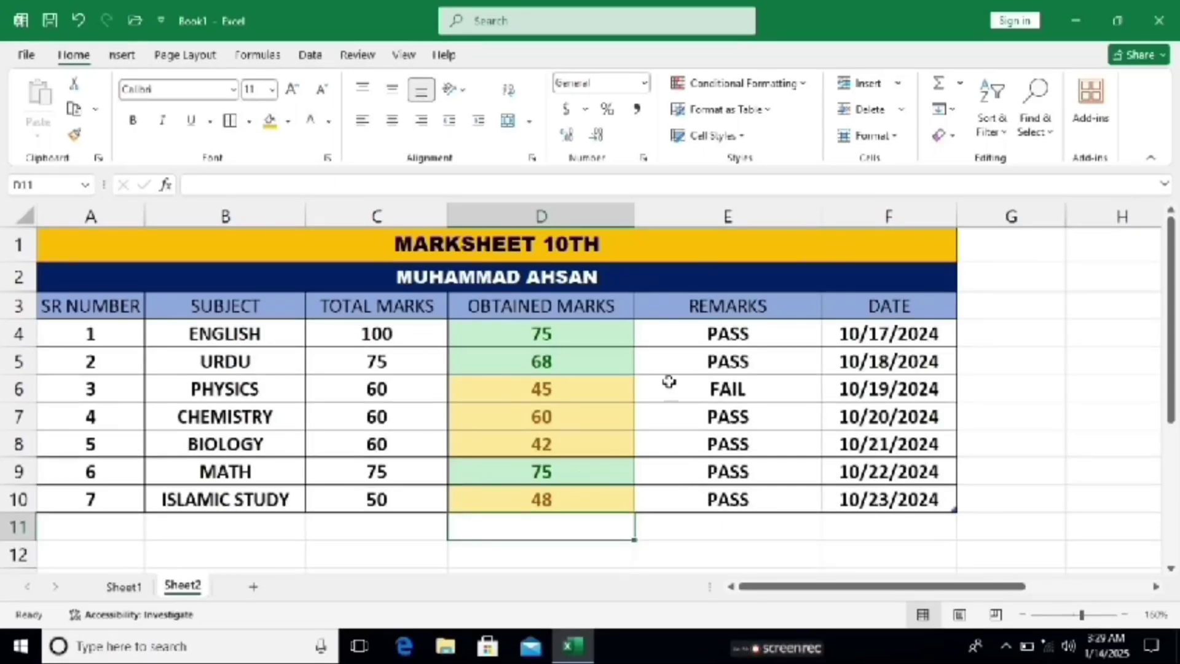
- Undo the highlight rules applied to the Obtained Marks values in D4:D10
drag(575, 499, 619, 338)
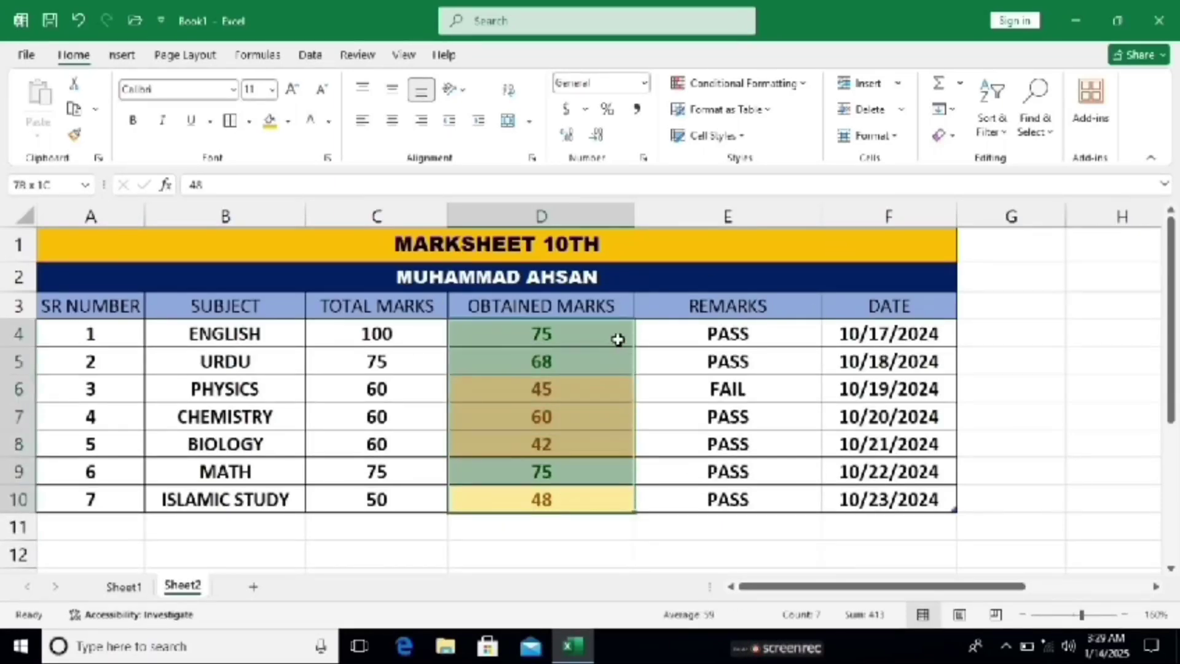
click(803, 84)
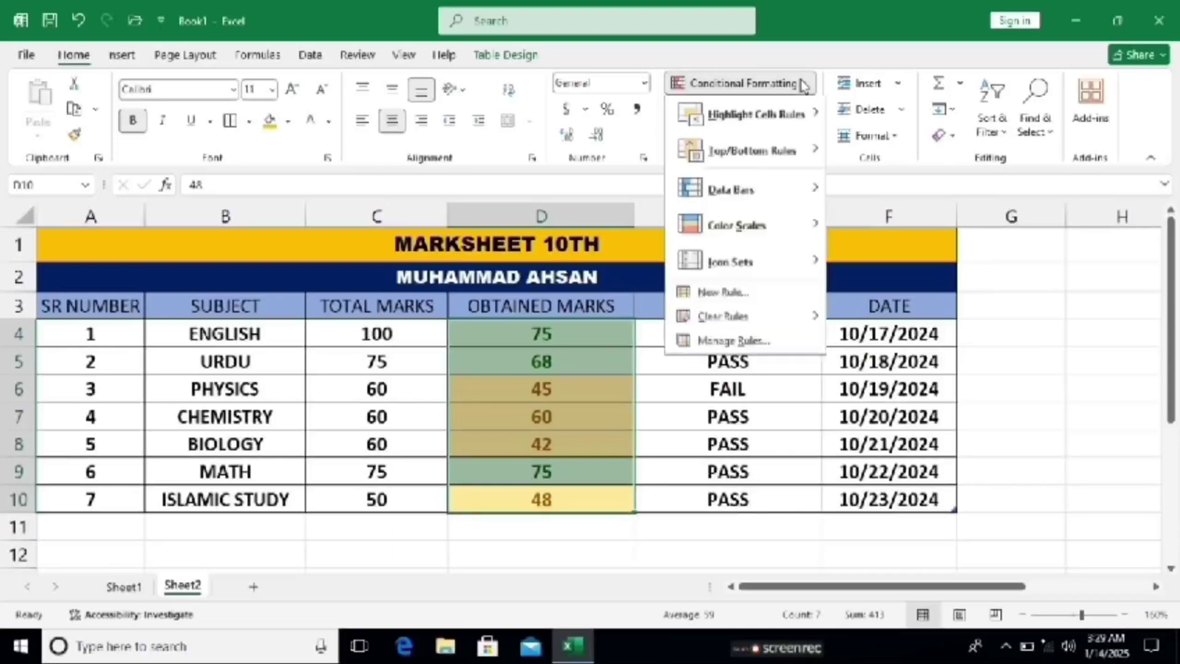
key(ctrl+z)
- Try an Equal To rule that formats obtained marks of 60 in D4:D10 with Light Red Fill, and undo it
click(798, 84)
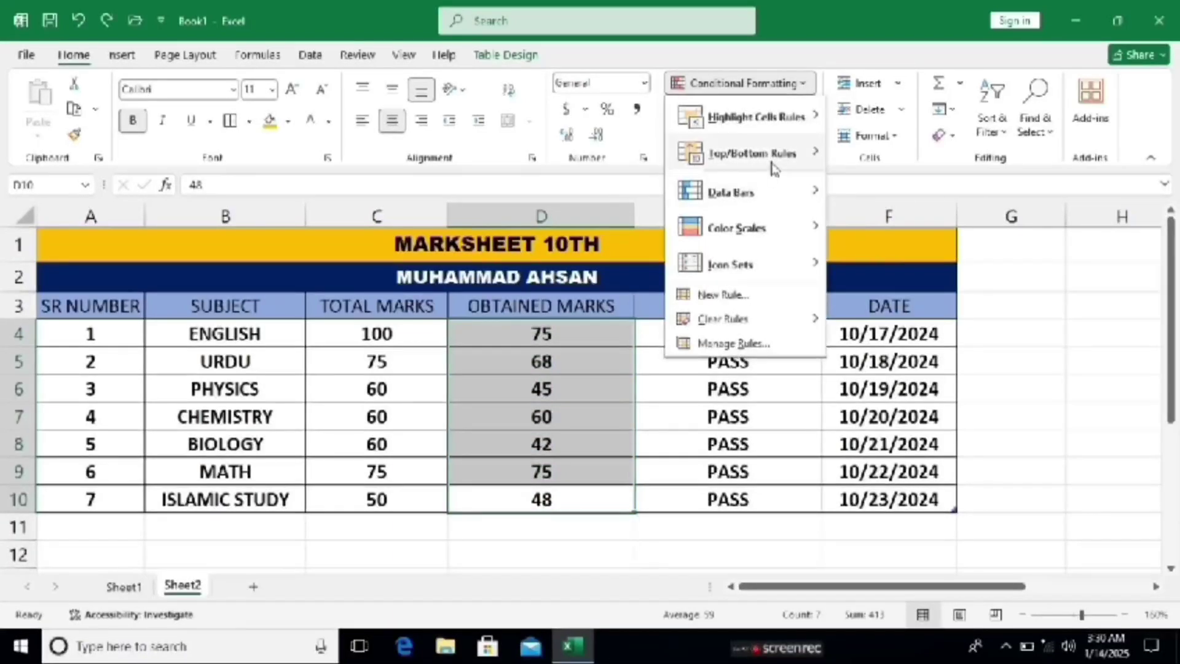
mouse_move(783, 116)
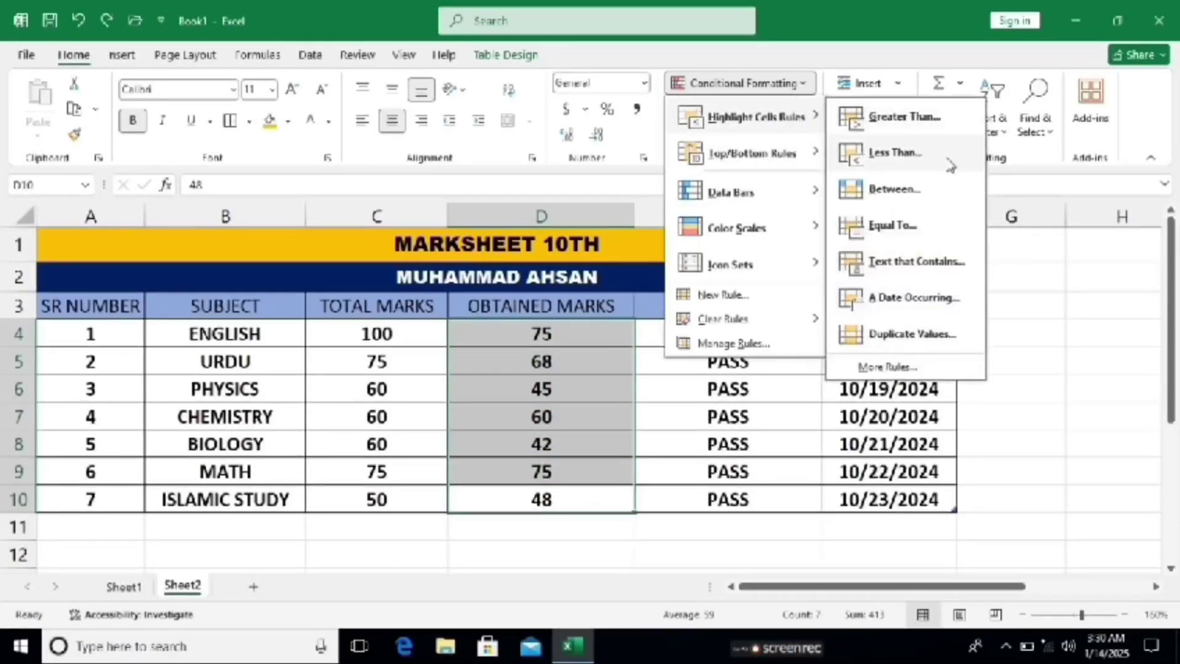
click(906, 237)
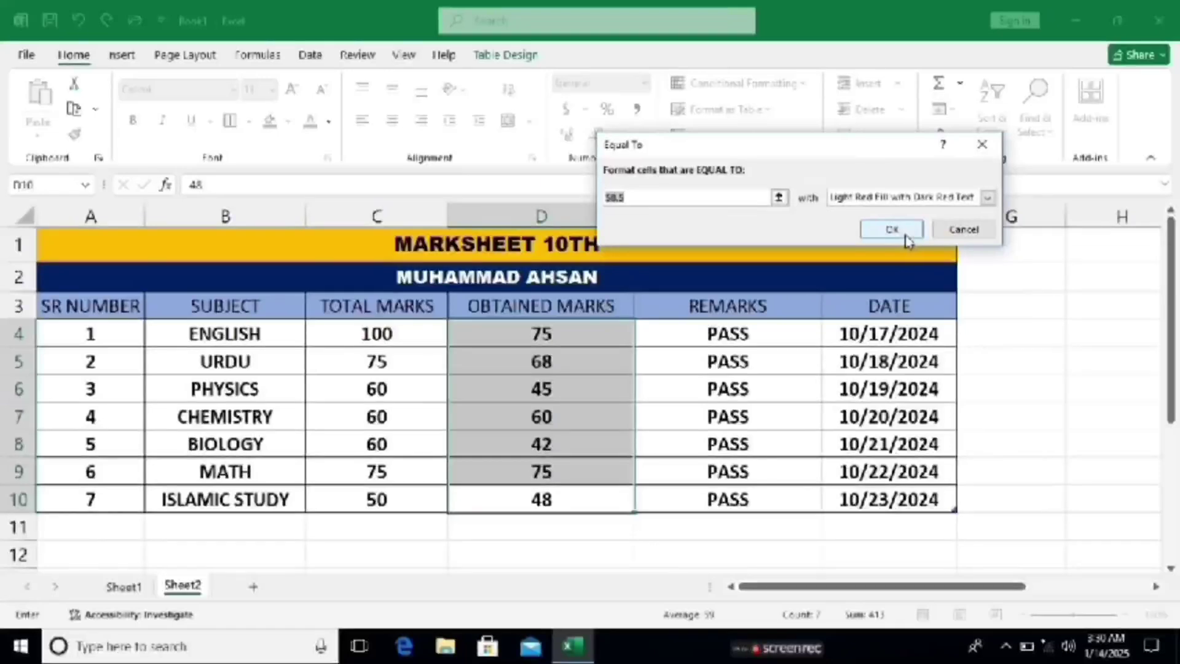
click(906, 246)
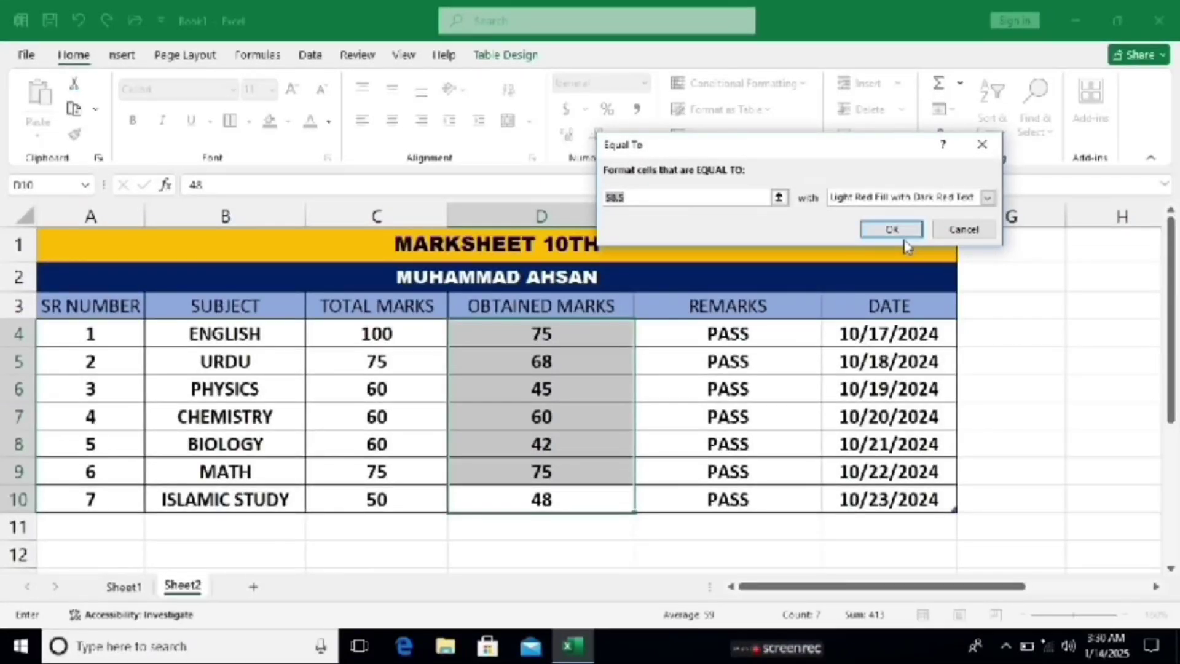
text(60)
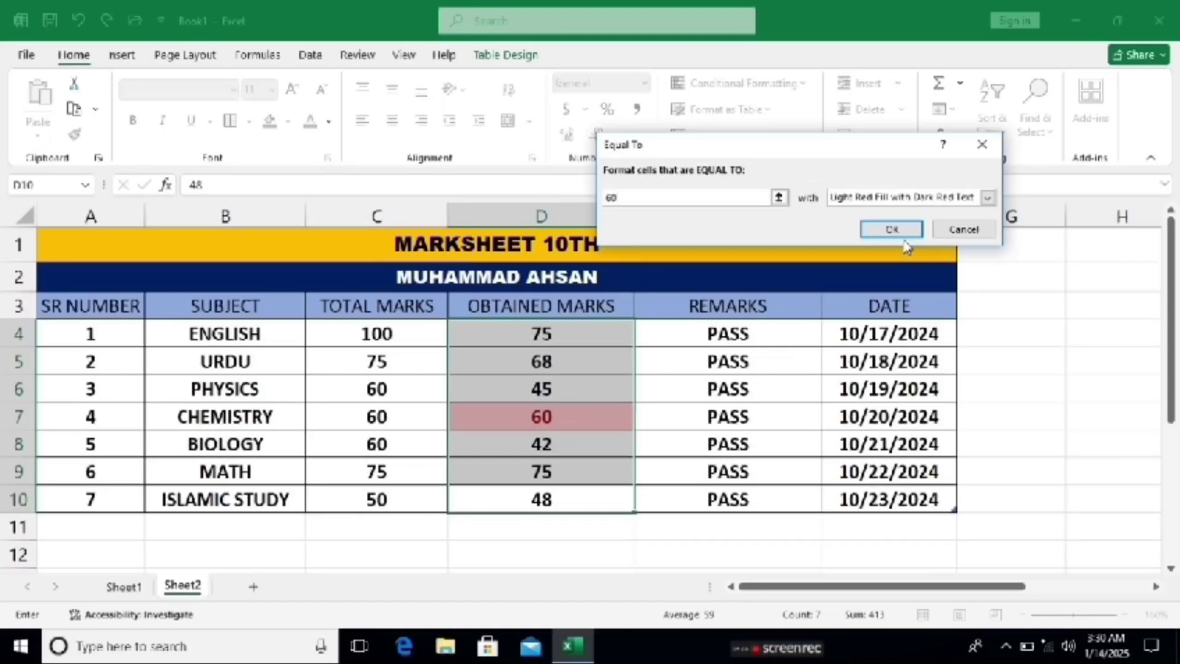
click(987, 197)
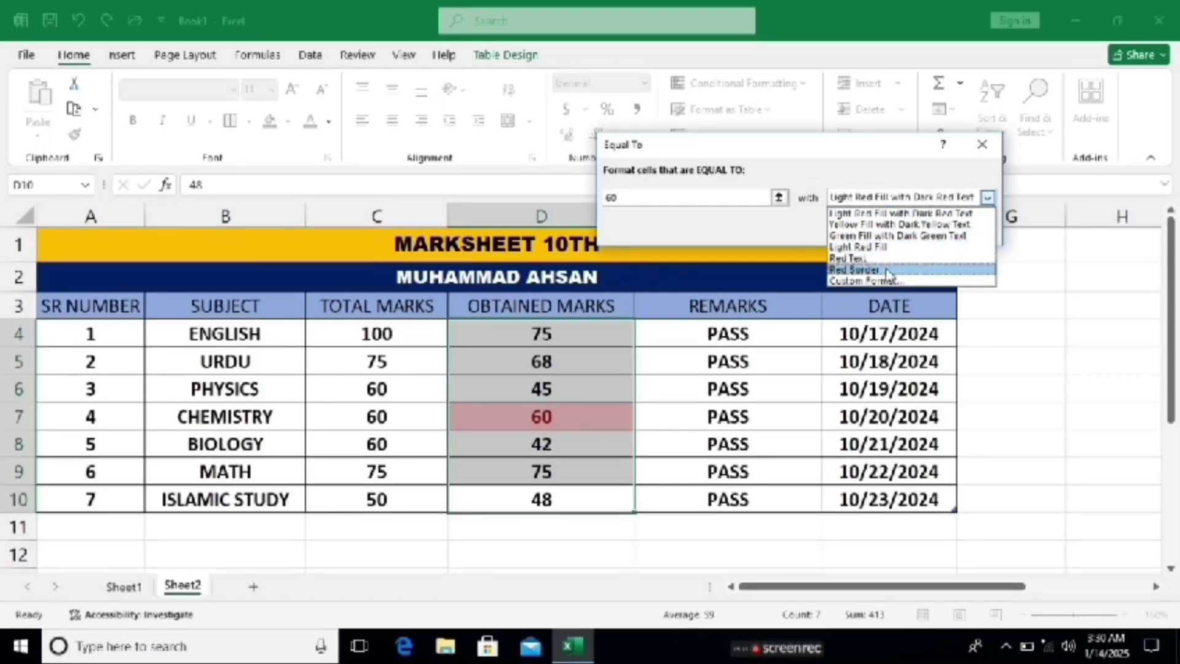
click(913, 248)
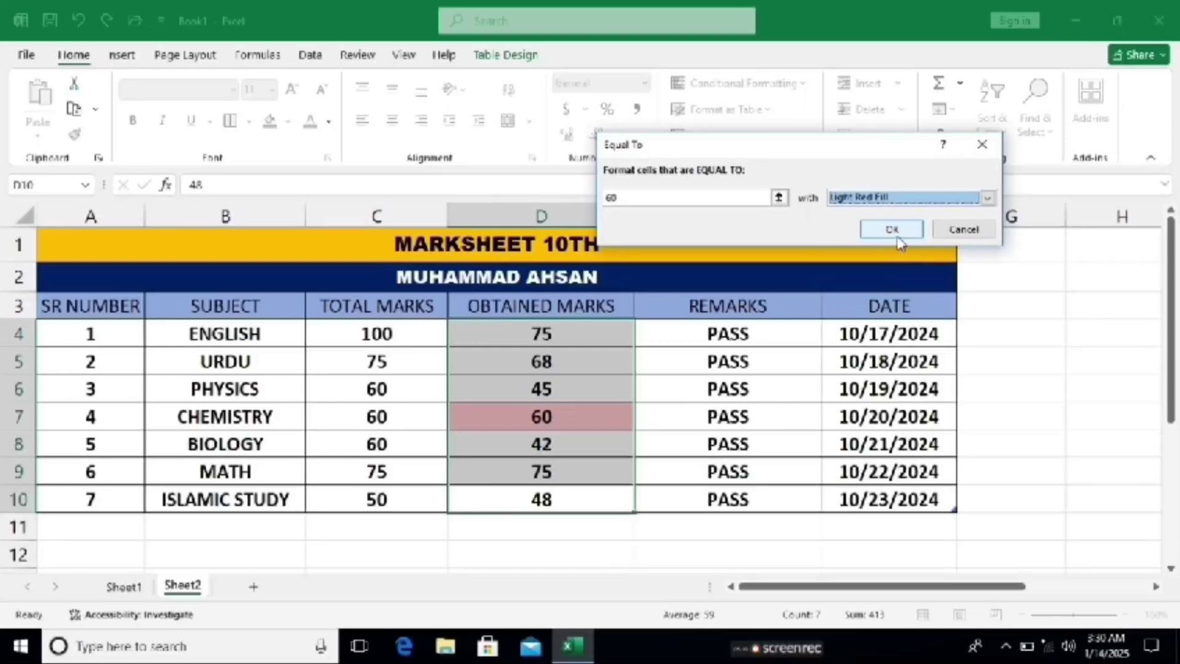
click(899, 231)
click(584, 552)
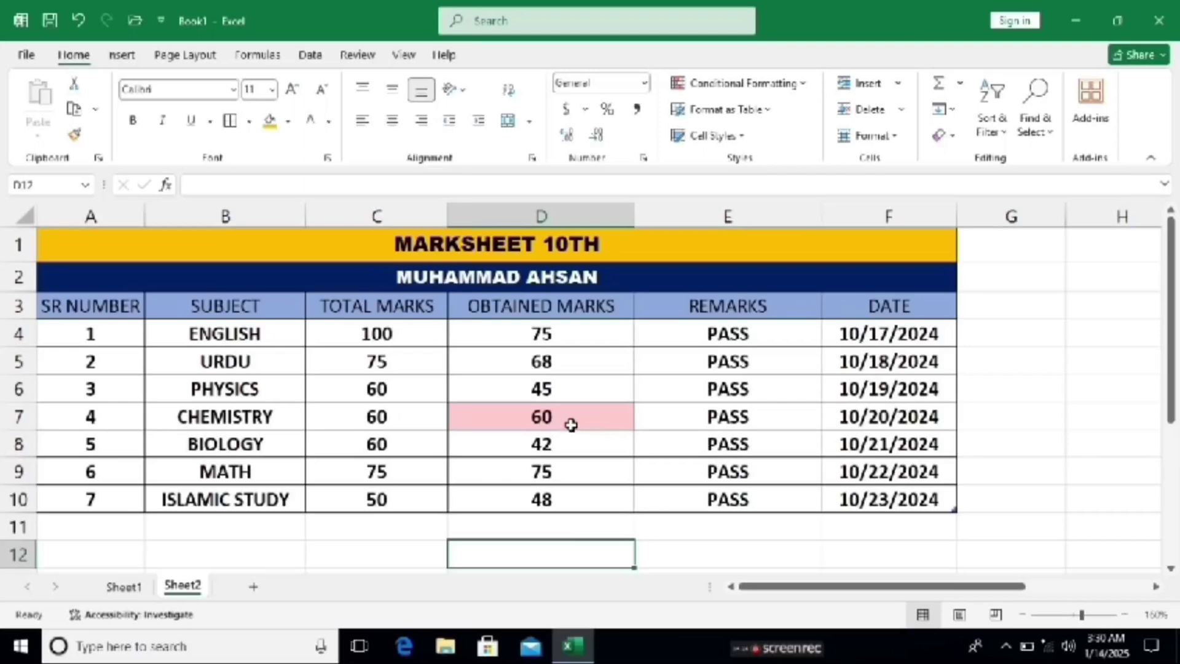
key(ctrl+z)
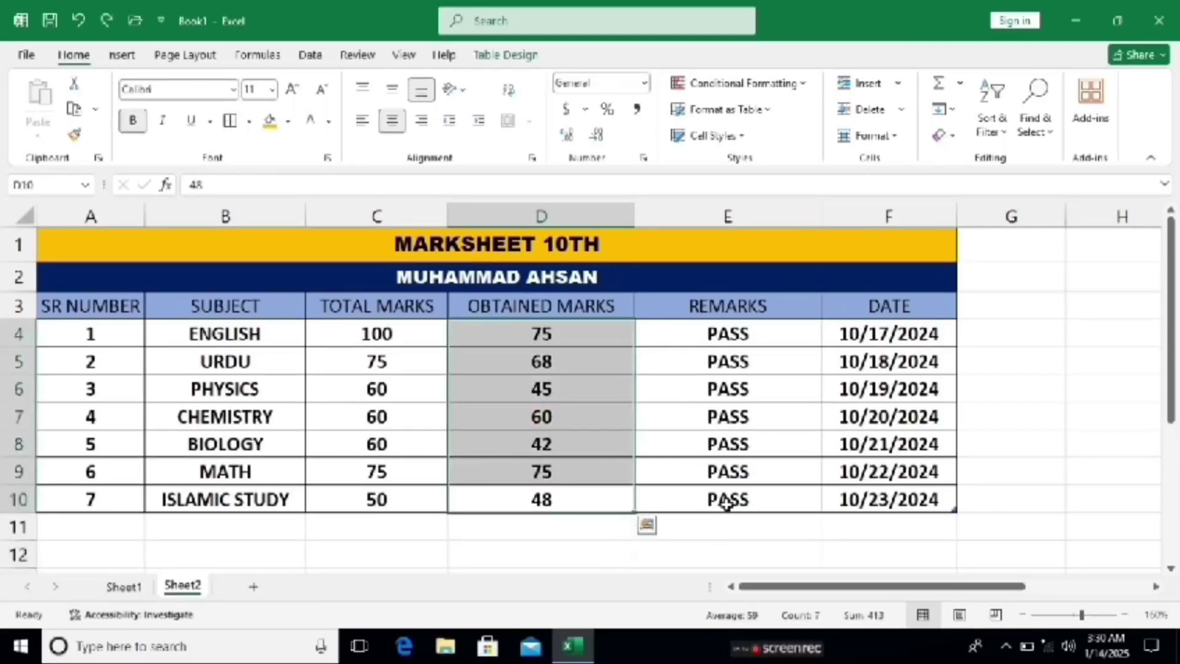
- Enter FAIL as the Physics remark in E6
click(795, 85)
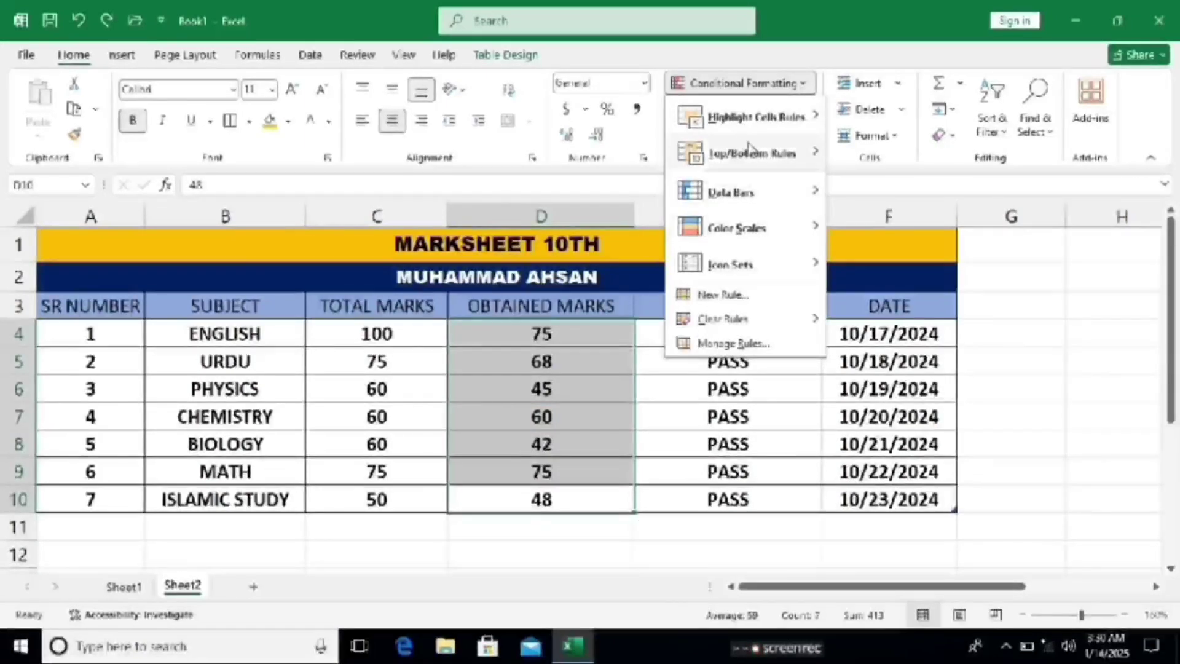
mouse_move(777, 119)
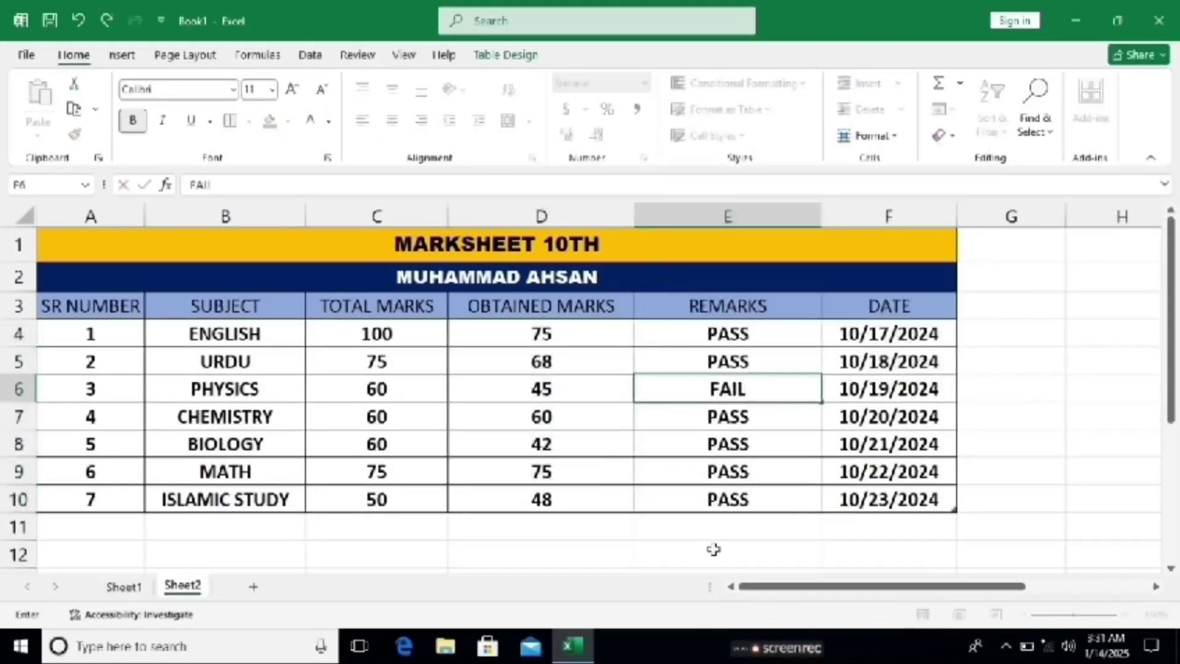
click(716, 530)
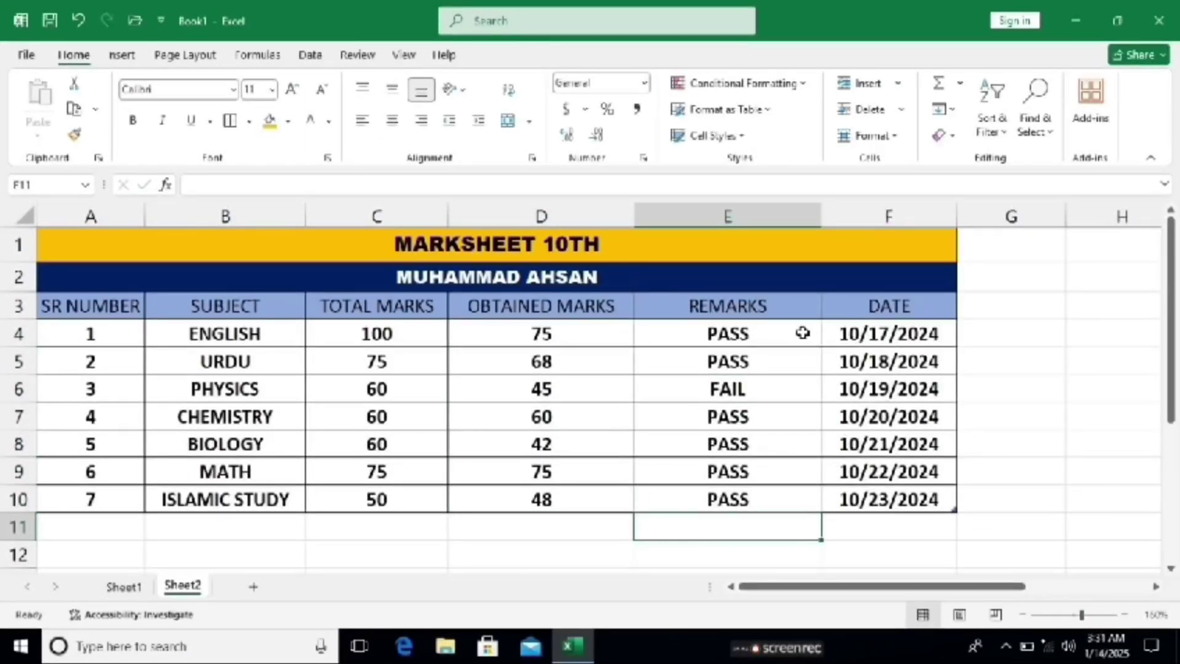
- Add a Text that Contains rule to the Remarks in E4:E10 that formats PASS with Green Fill with Dark Green Text
drag(802, 332, 793, 499)
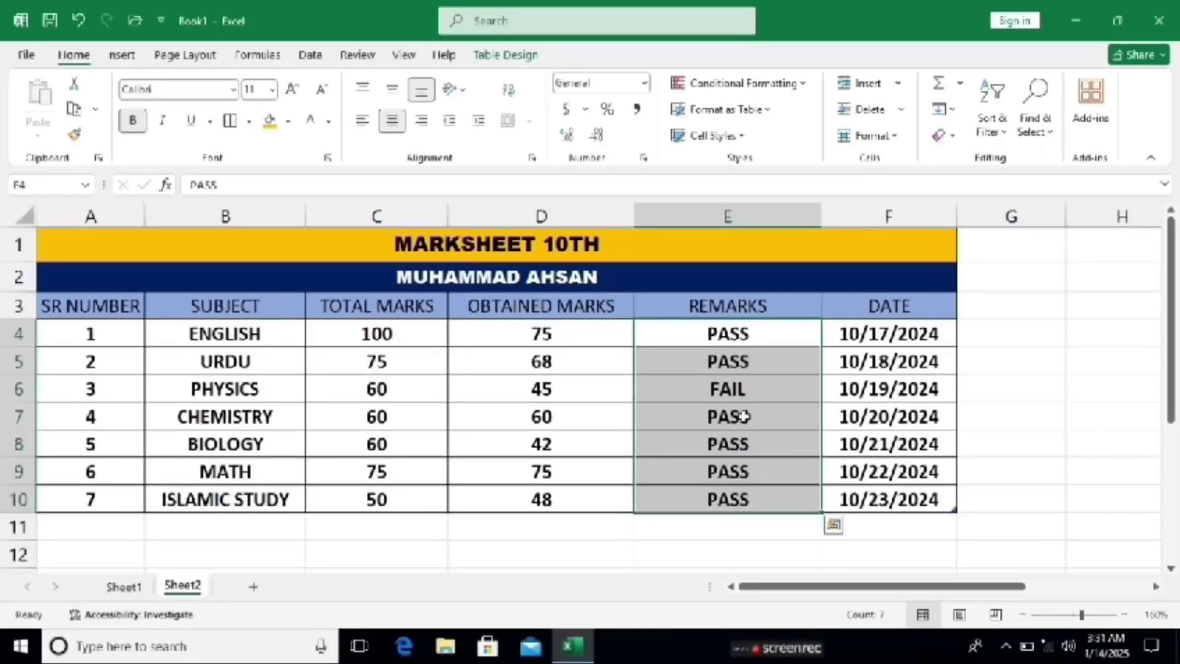
click(791, 84)
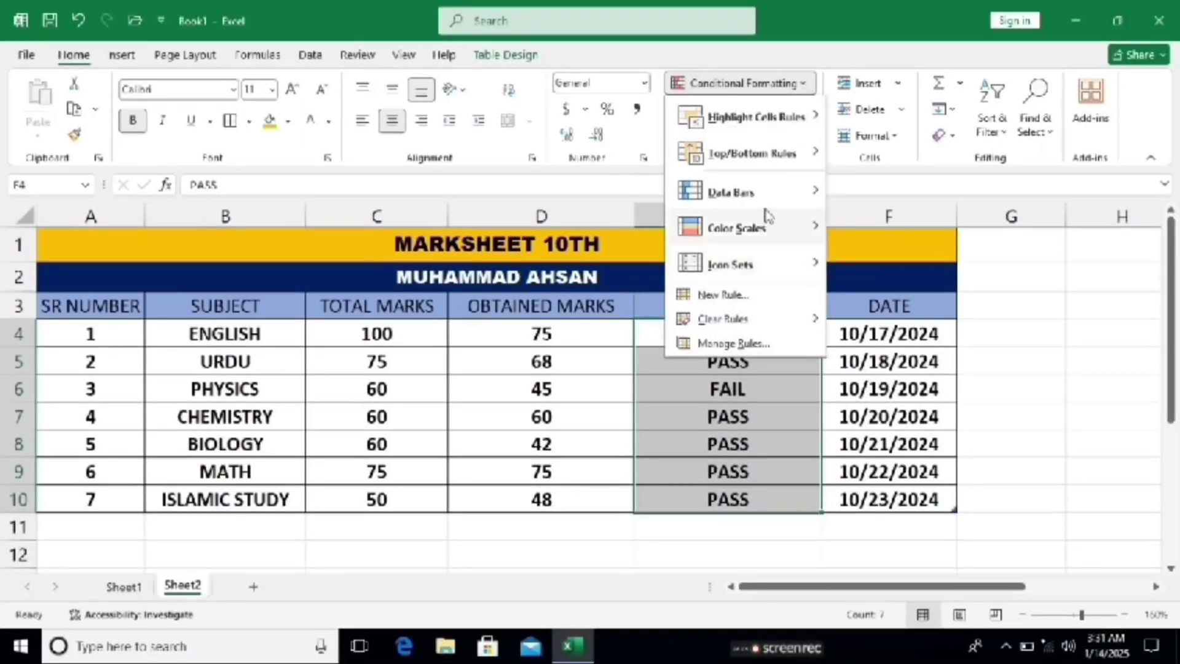
mouse_move(787, 120)
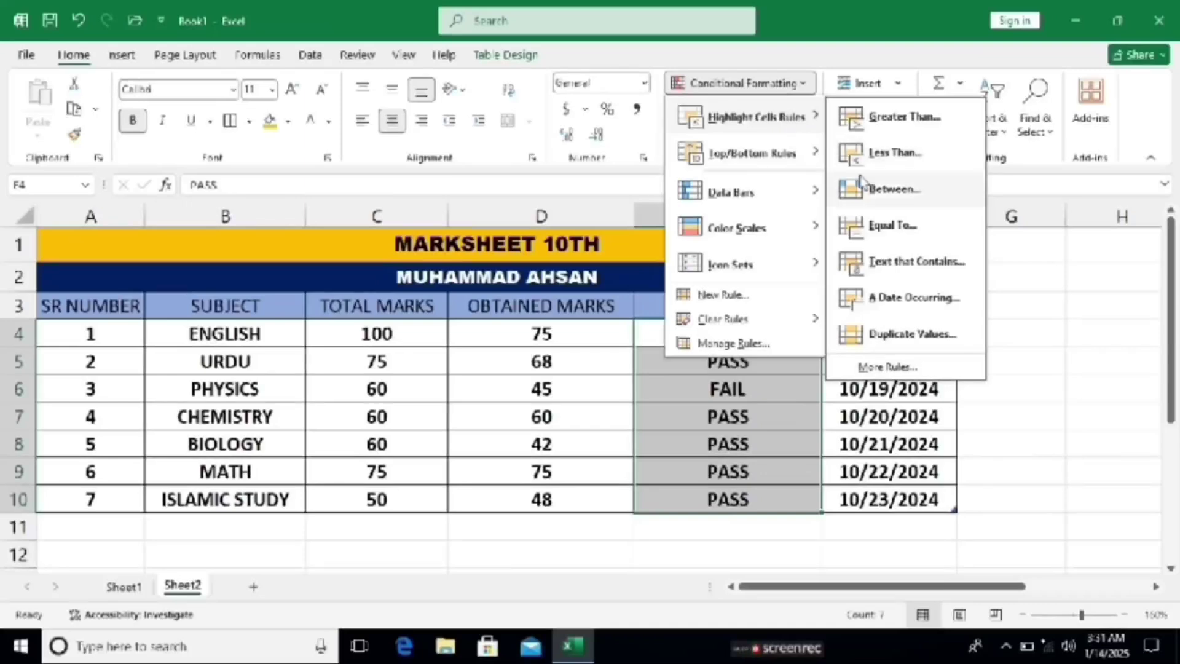
click(889, 270)
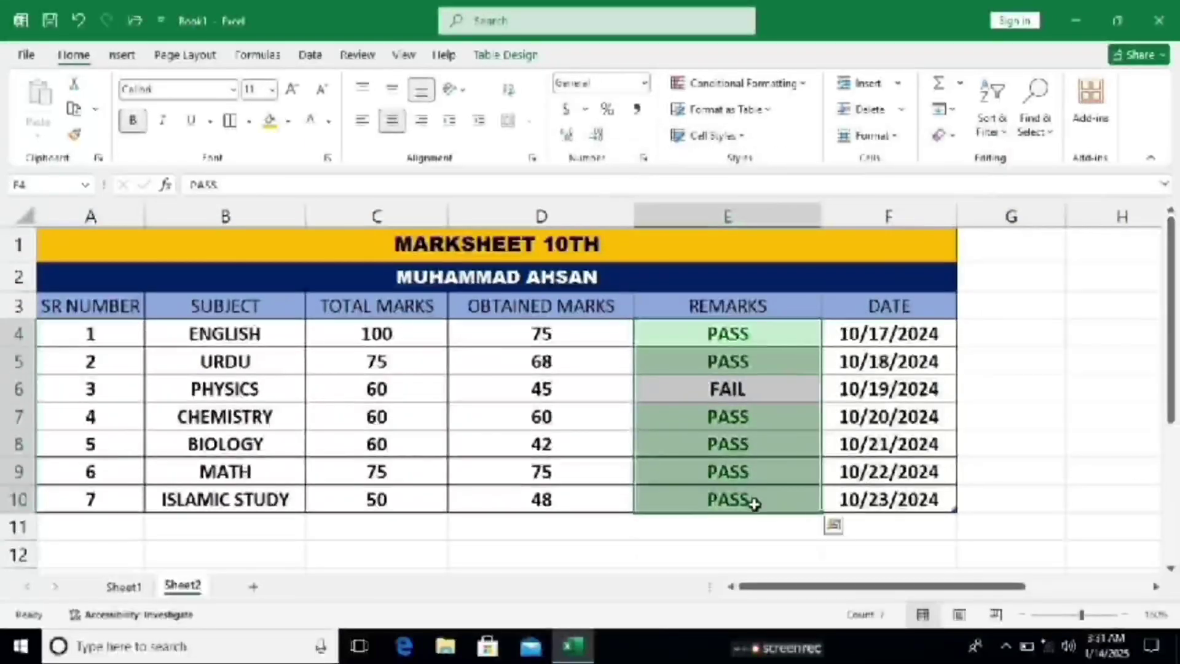
click(724, 531)
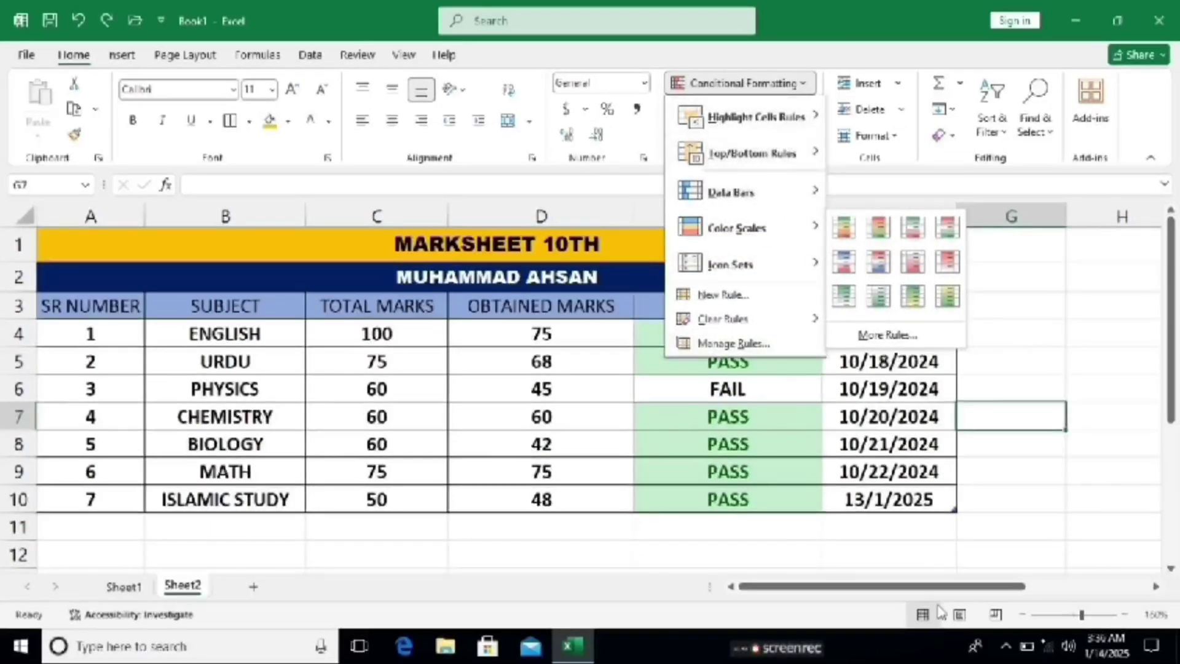
- Examine the period and format choices of the A Date Occurring rule, including its custom format settings, and close it without applying
mouse_move(754, 121)
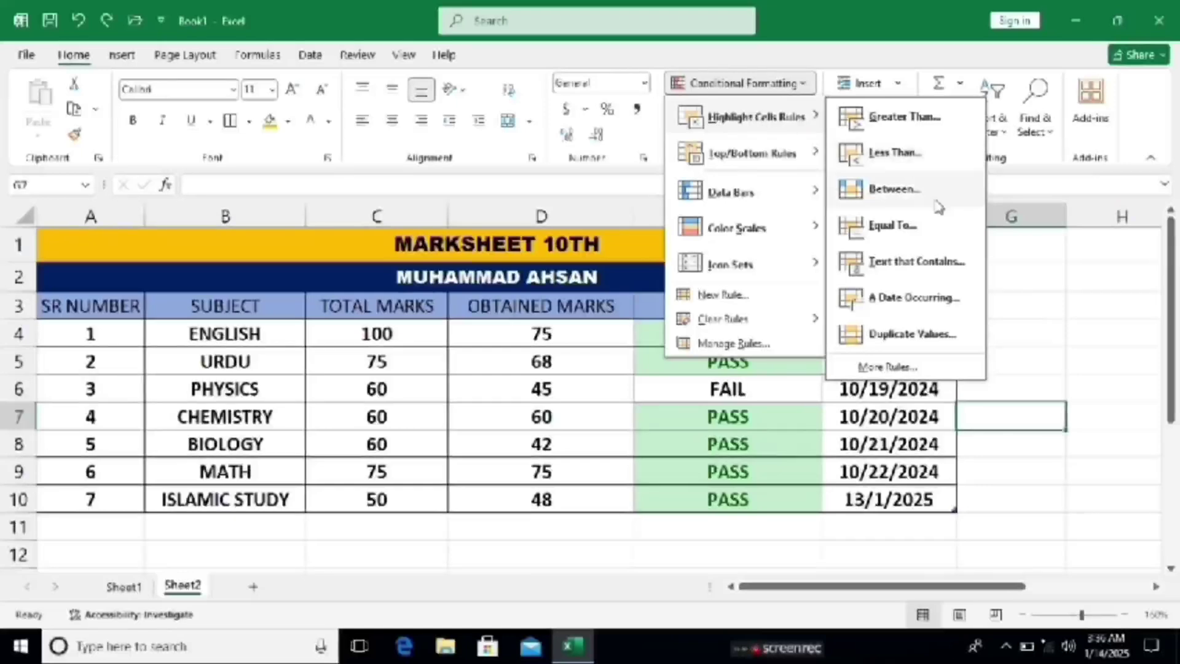
click(933, 307)
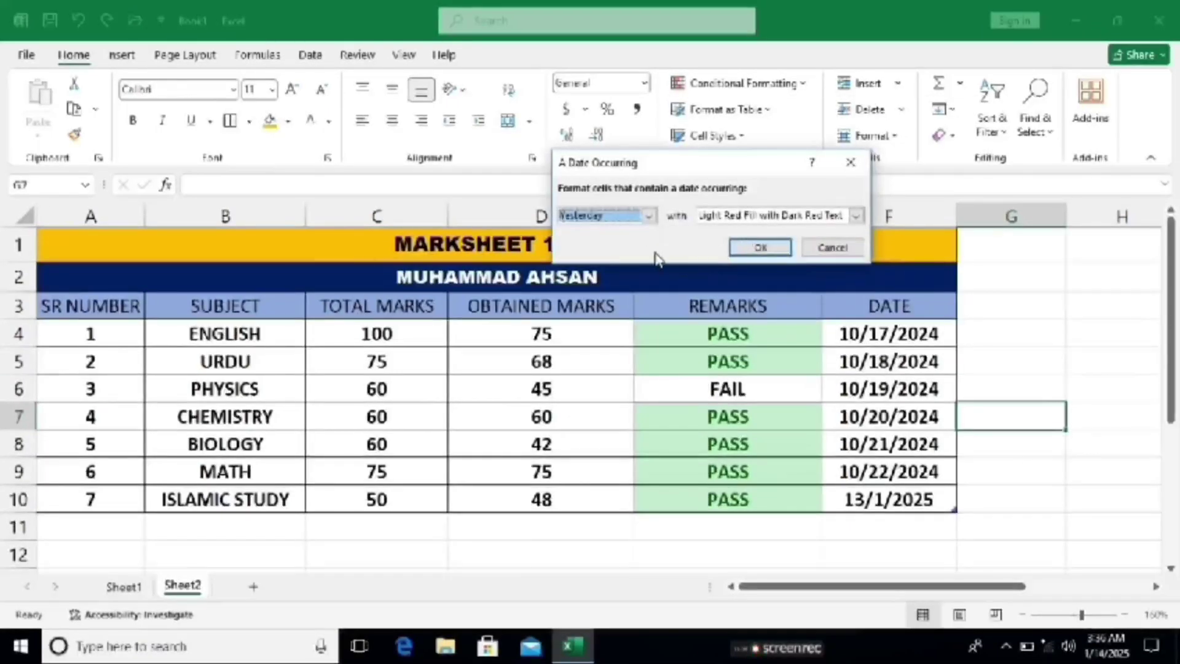
click(648, 217)
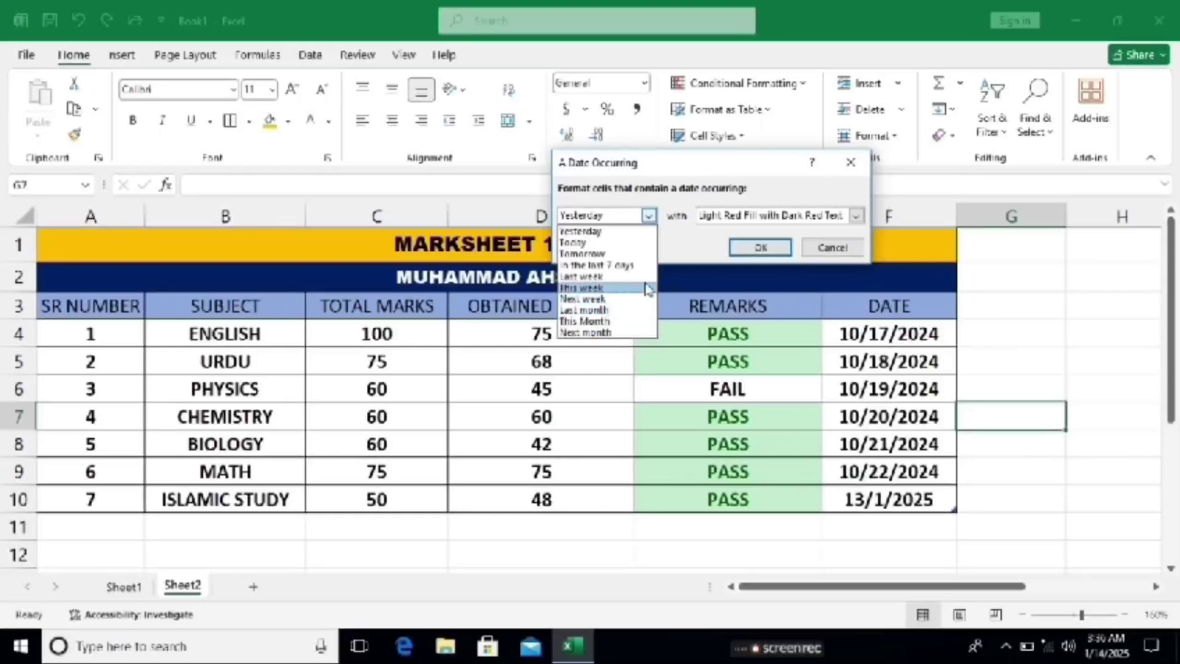
click(864, 223)
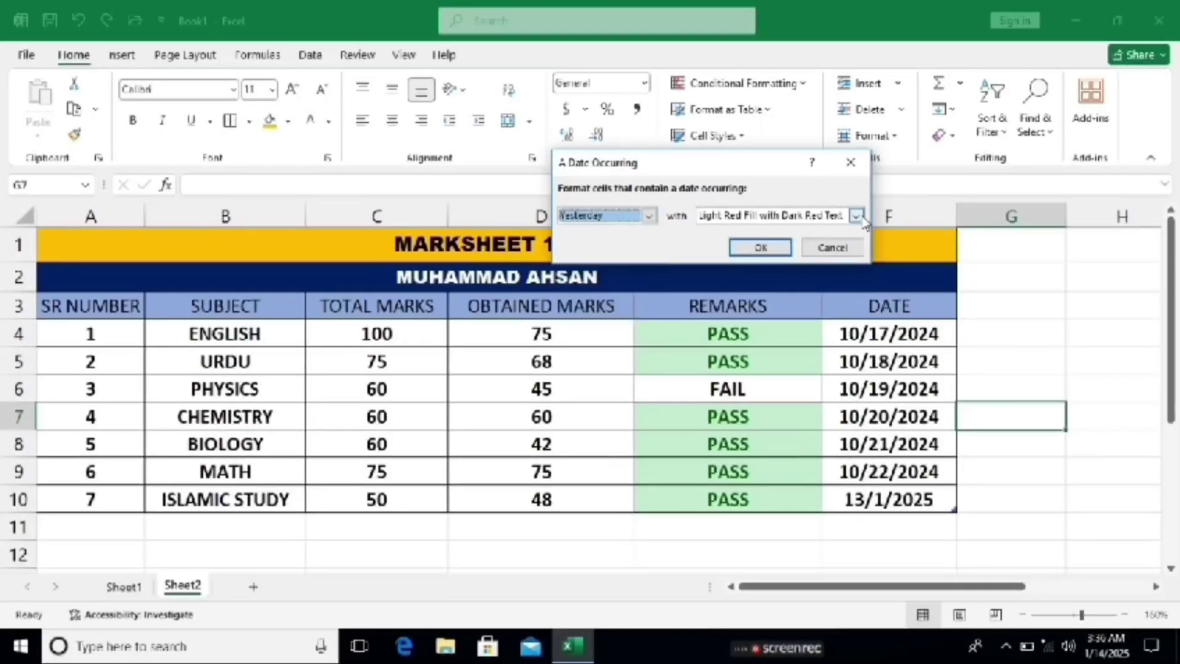
click(856, 216)
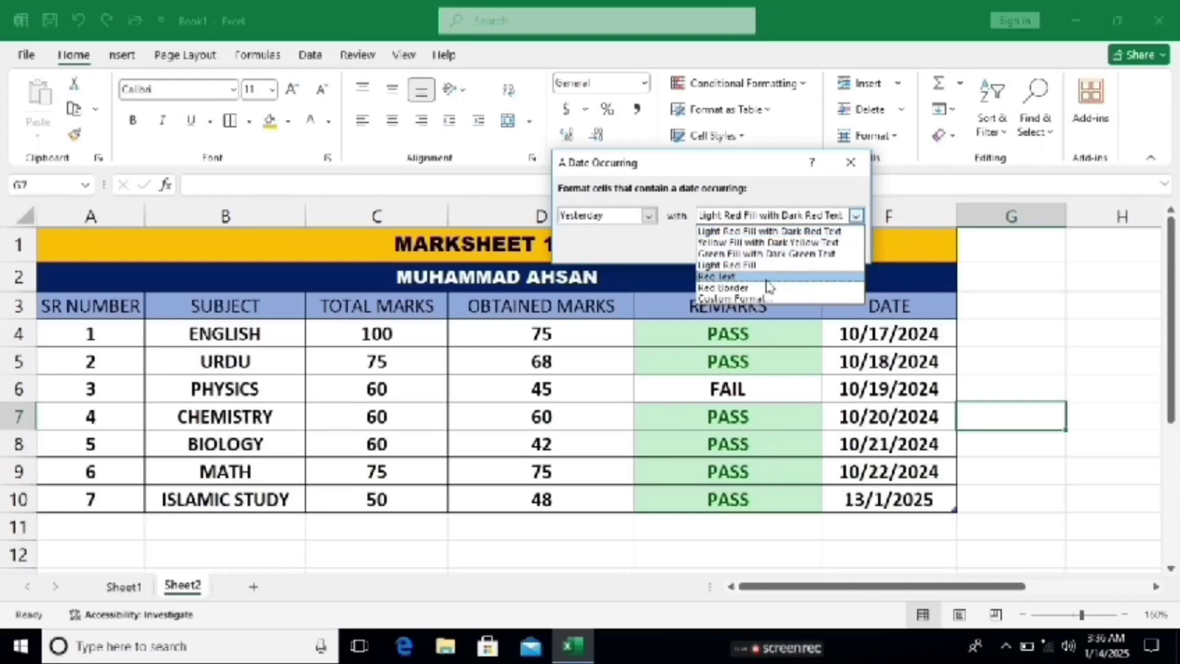
click(751, 301)
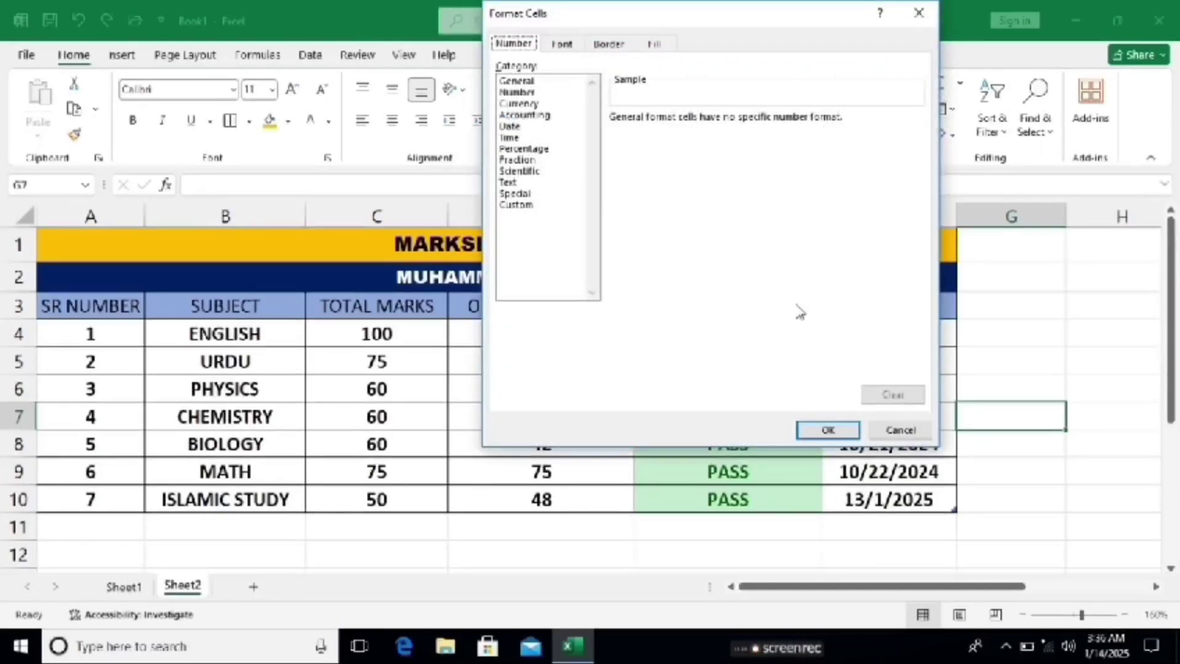
click(919, 12)
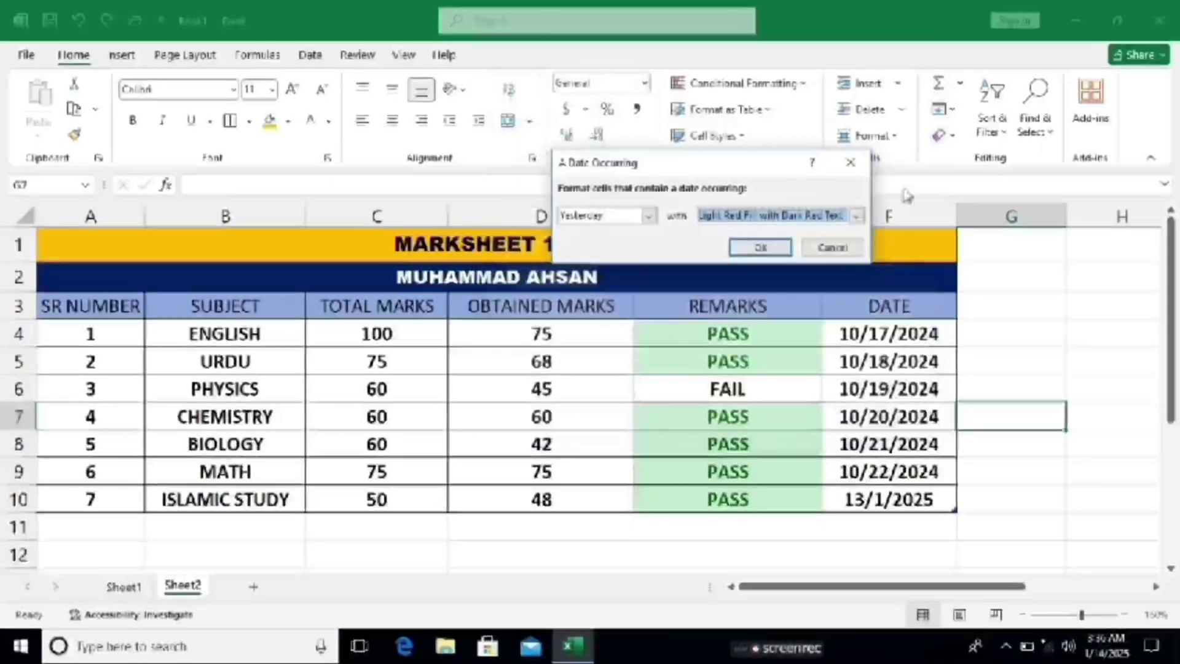
click(854, 164)
click(740, 83)
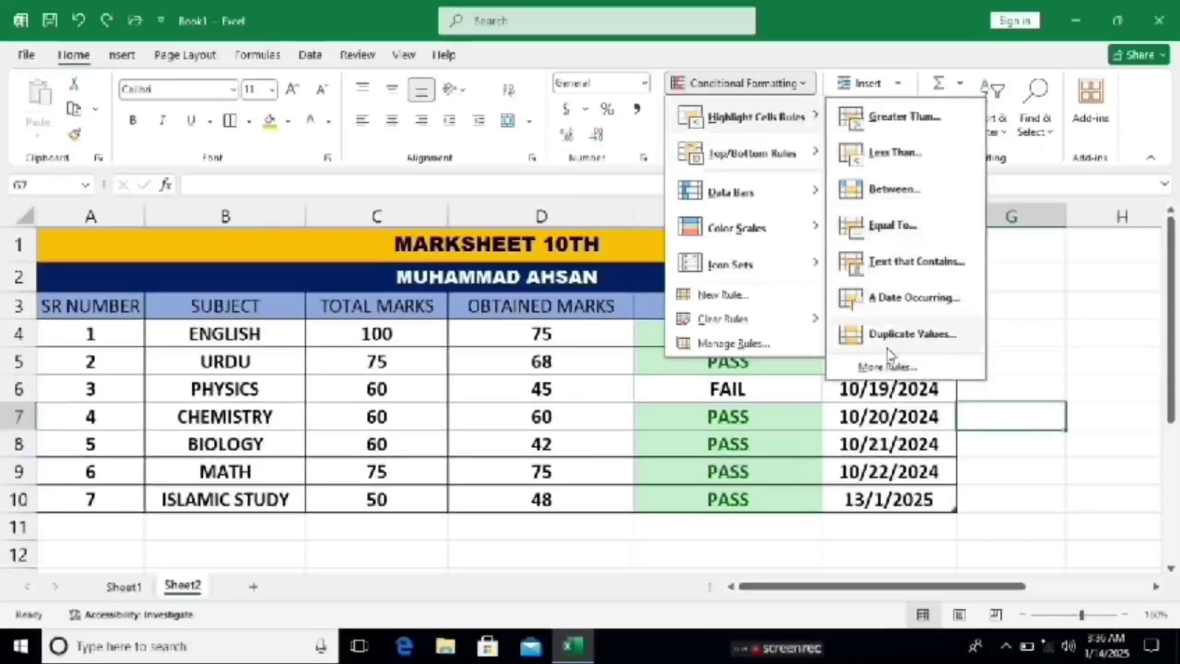
click(903, 337)
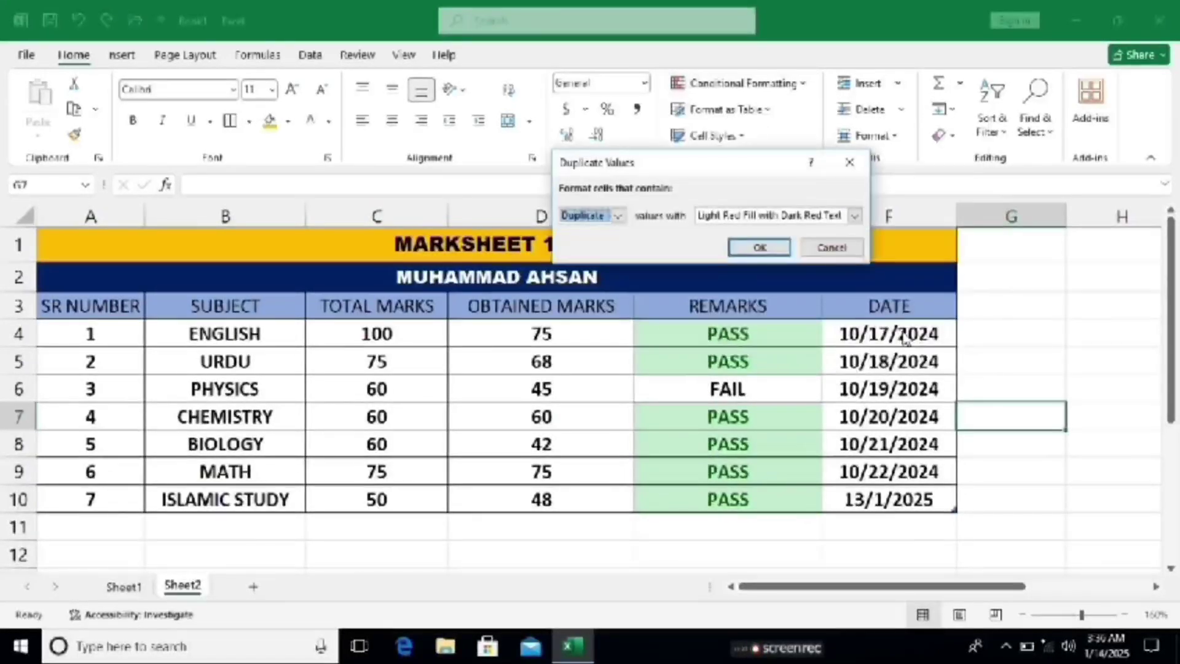
click(850, 162)
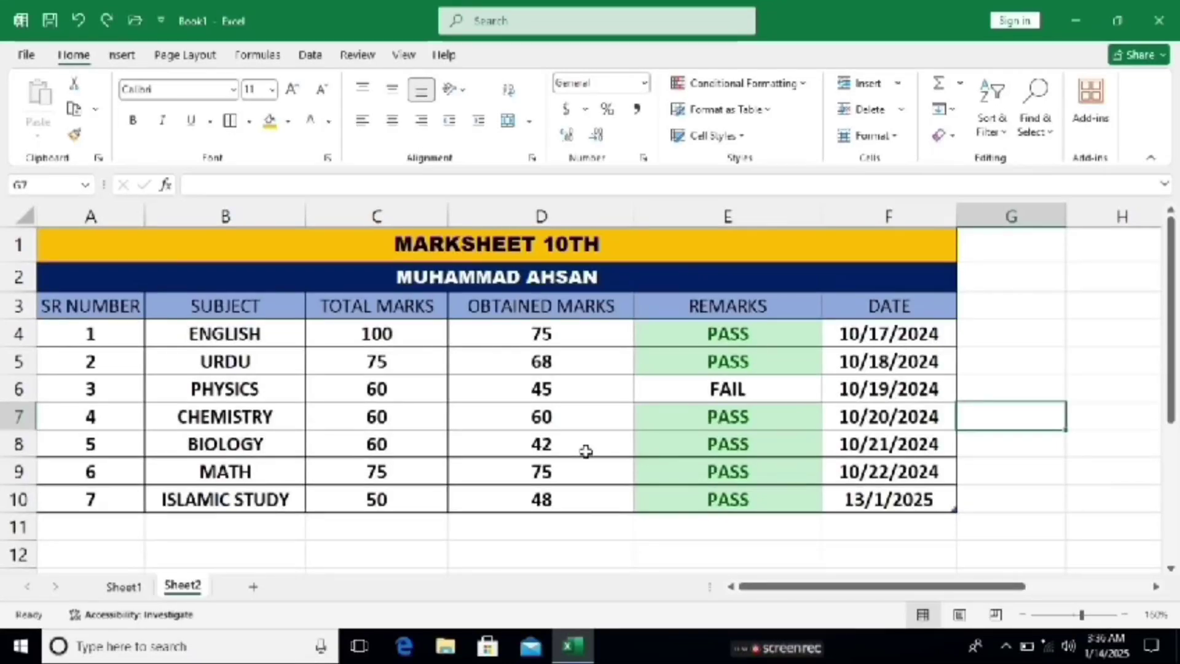
- Highlight duplicate values among the Obtained Marks in D4:D10 with Light Red Fill
click(593, 498)
drag(593, 499, 590, 343)
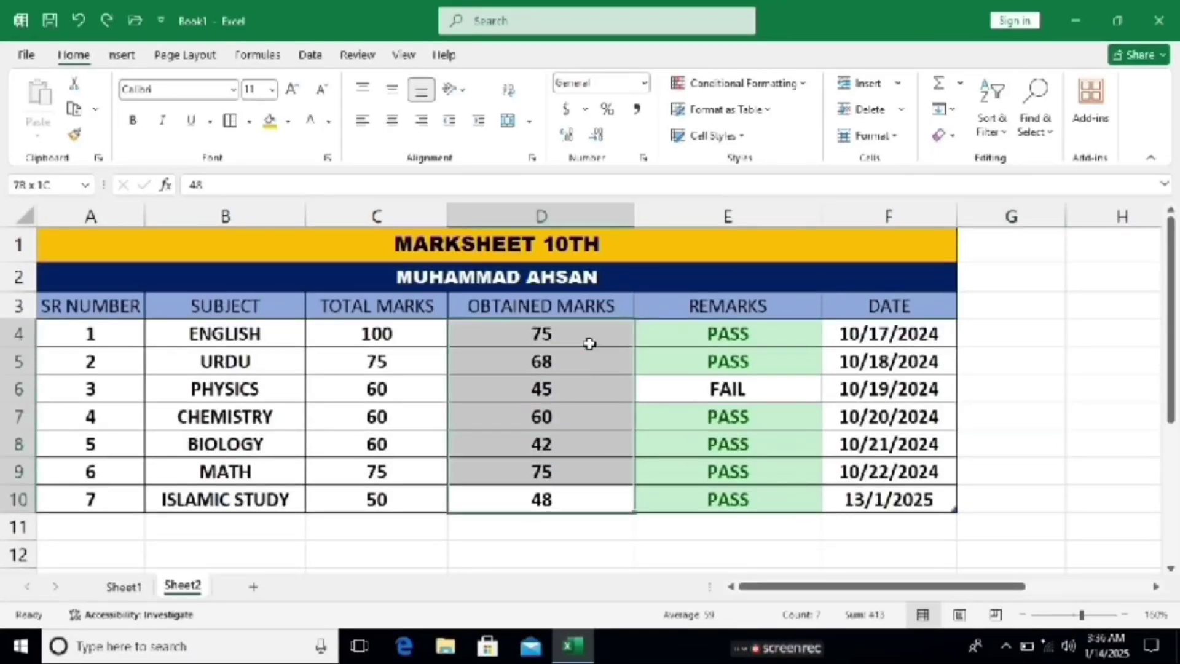
click(805, 82)
mouse_move(764, 134)
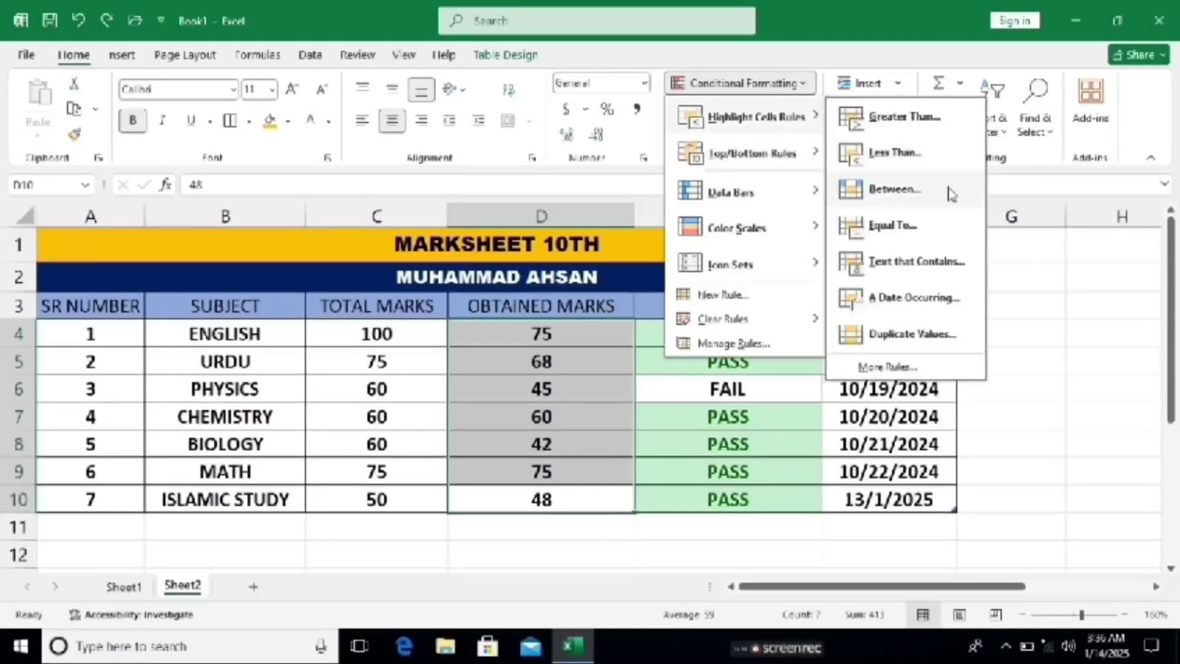
click(903, 341)
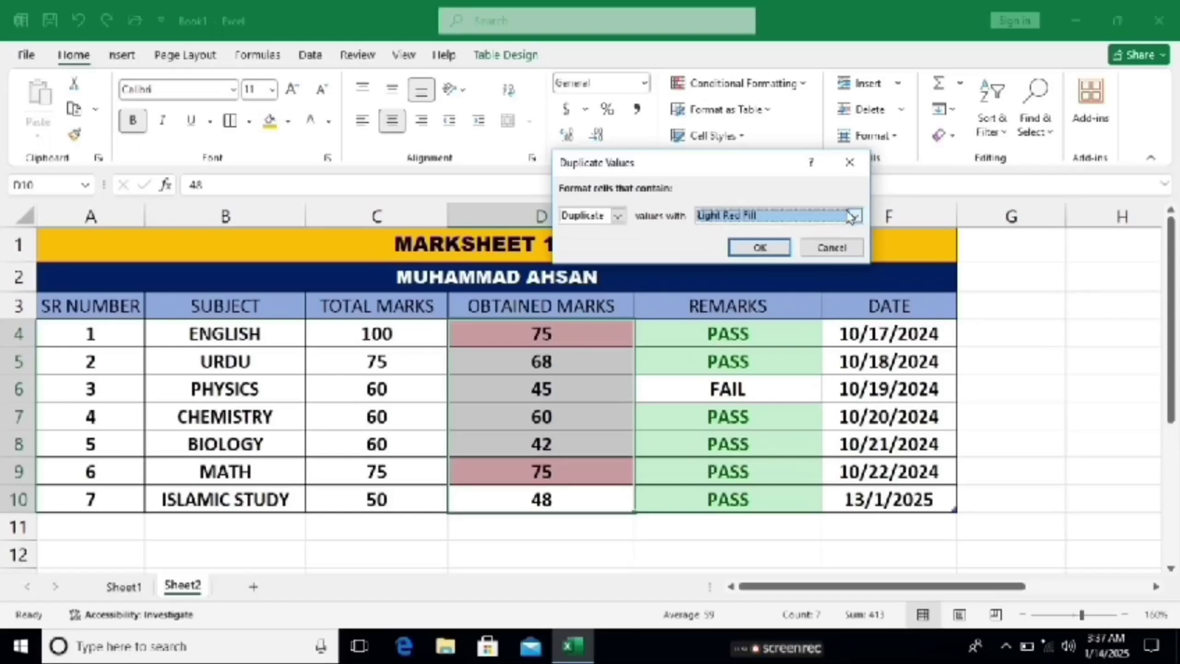
click(760, 249)
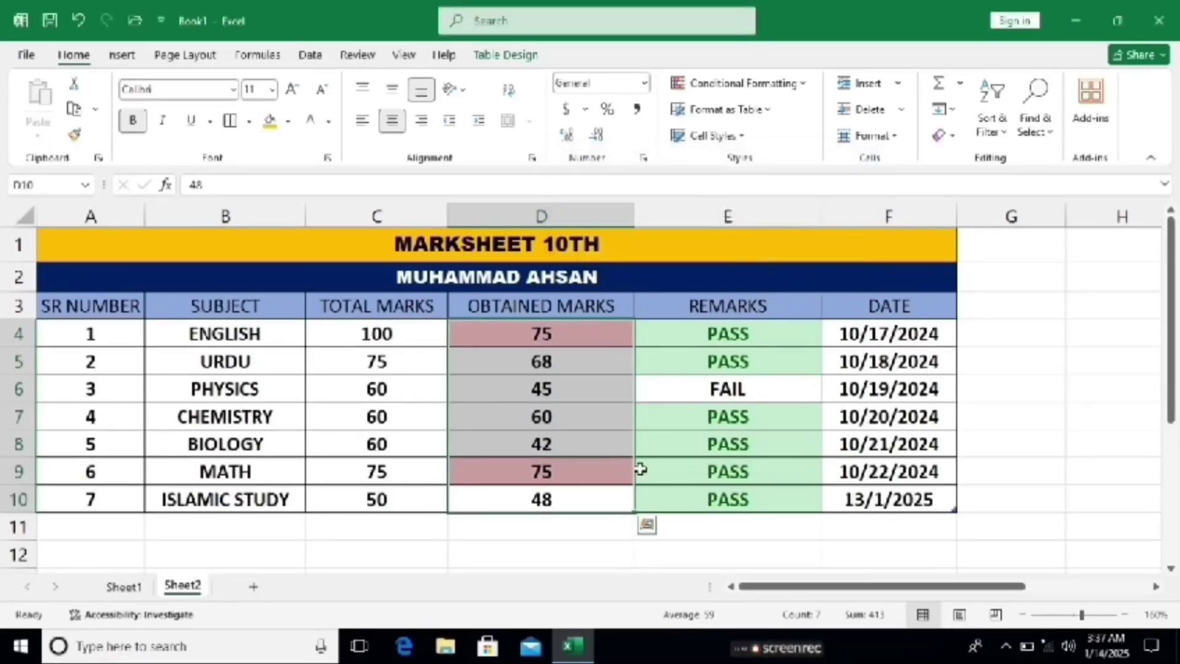
click(570, 557)
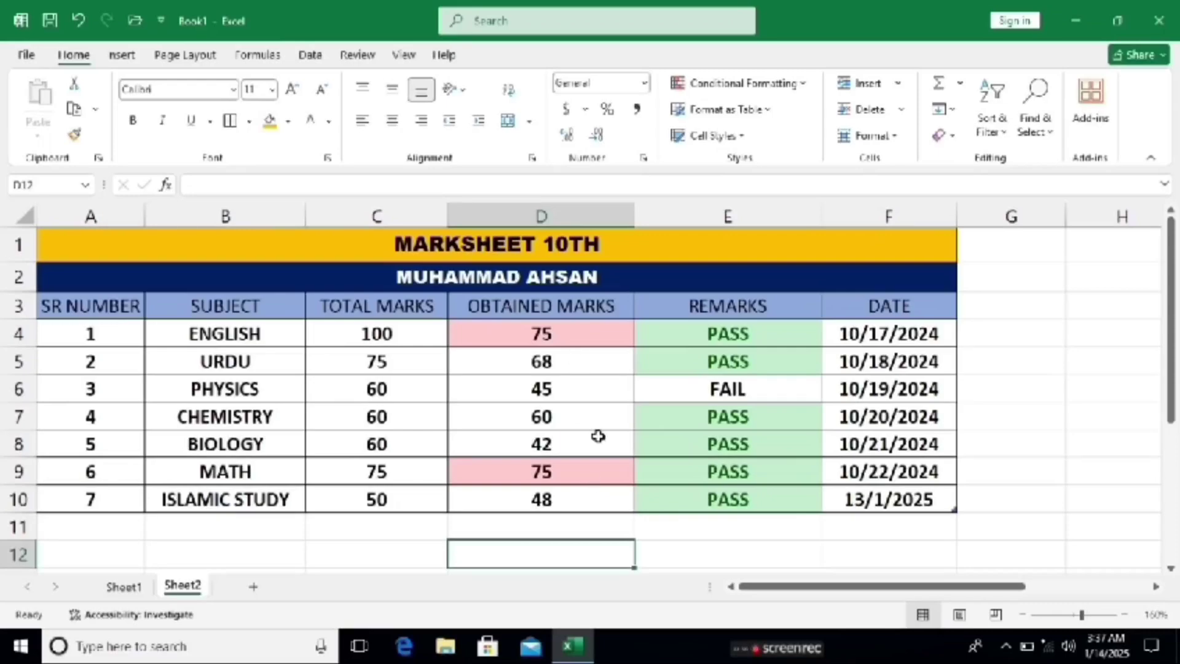